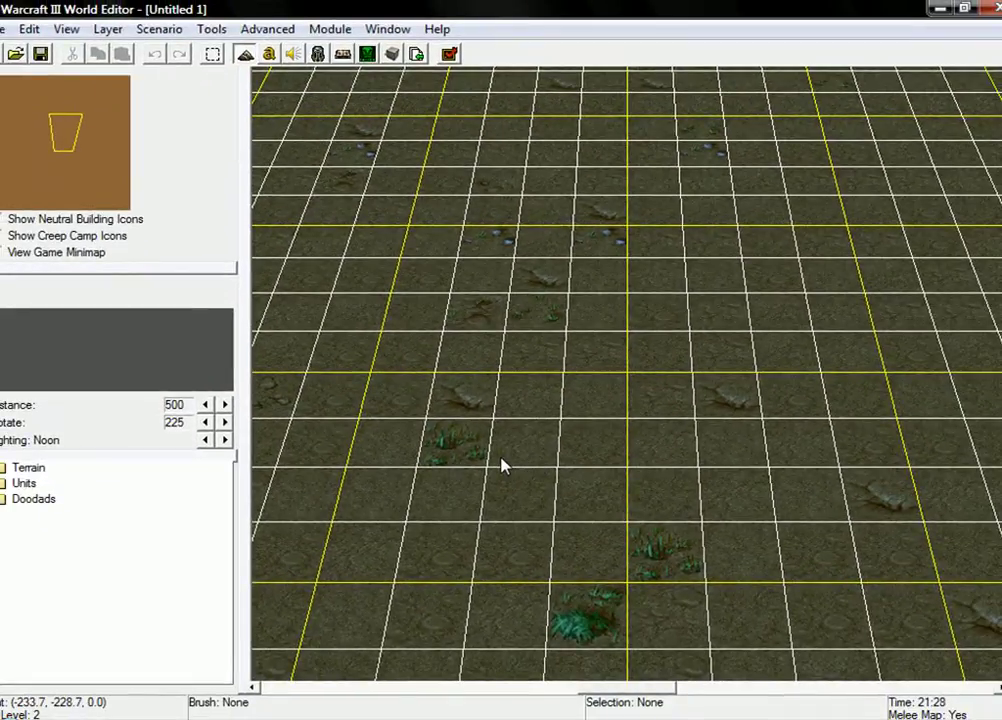
# Step: Open the Region Palette and draw the first rectangular region on the terrain
pyautogui.press('r')
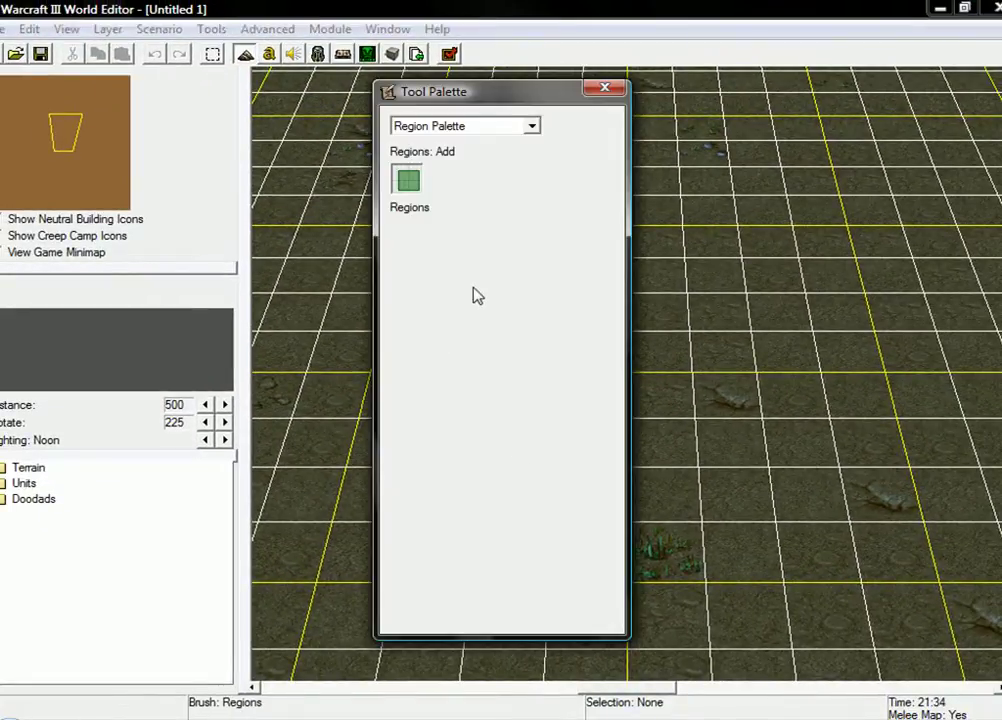
pyautogui.moveTo(445, 100); pyautogui.dragTo(825, 89)
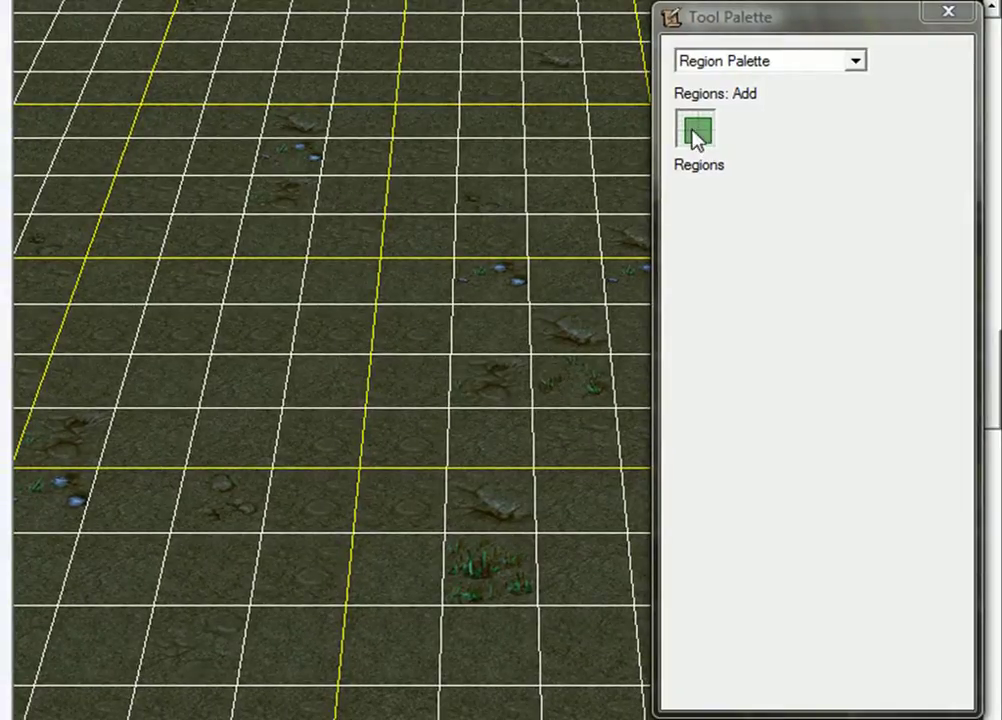
pyautogui.click(700, 135)
pyautogui.click(207, 160)
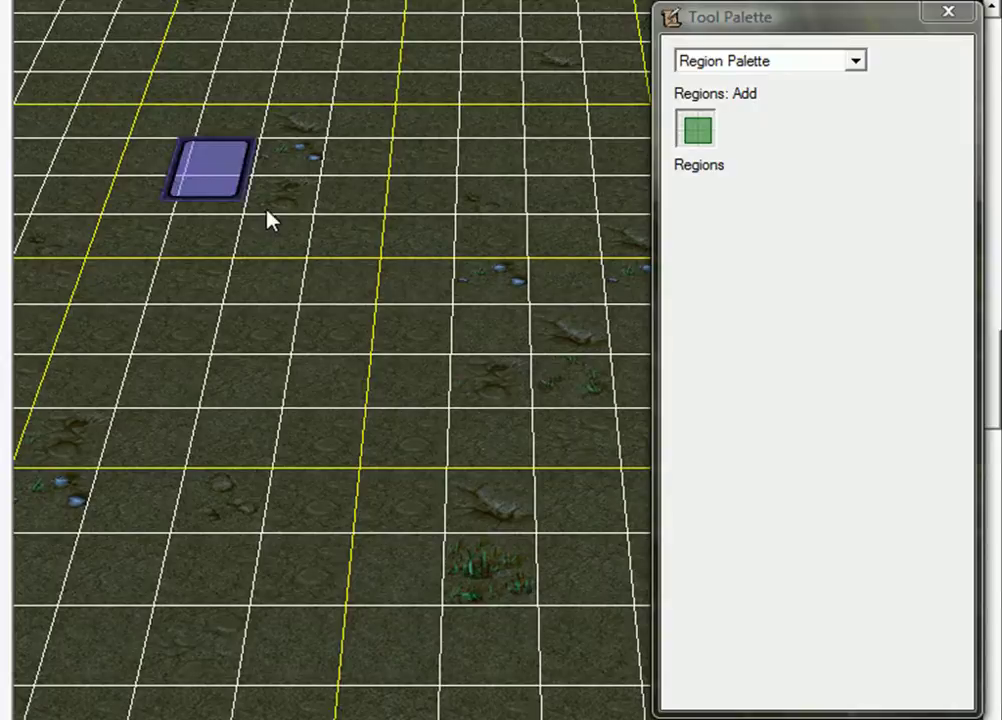
pyautogui.moveTo(268, 220); pyautogui.dragTo(345, 240)
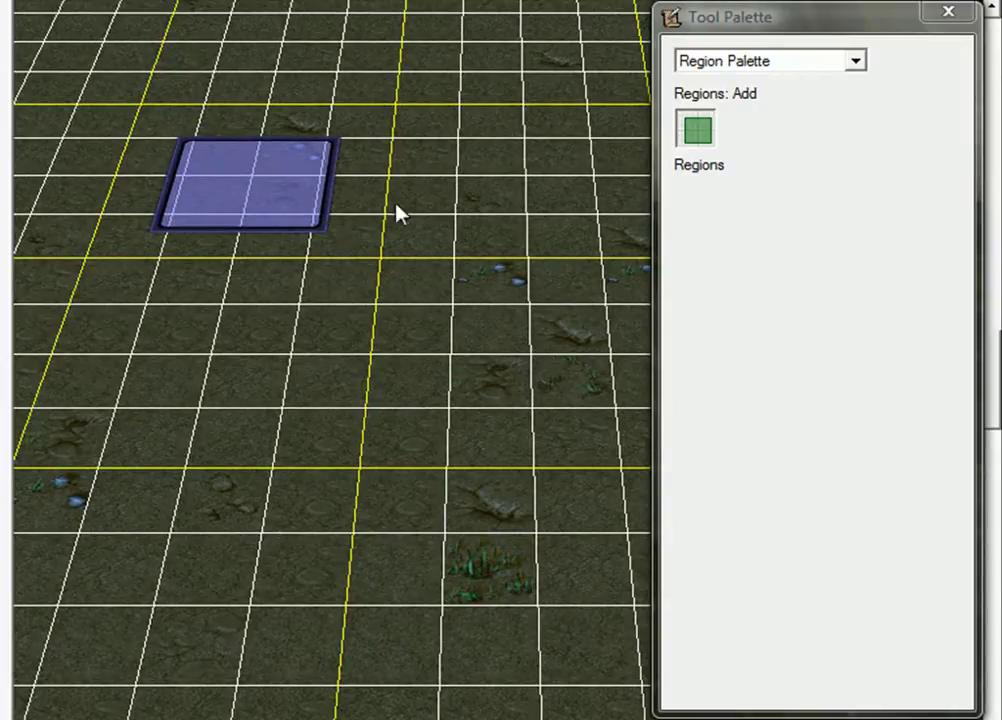
# Step: Draw a second region lower on the terrain, then bring up the Object Editor
pyautogui.moveTo(523, 387); pyautogui.dragTo(398, 388, button='right')
pyautogui.moveTo(418, 374); pyautogui.dragTo(596, 502)
pyautogui.moveTo(351, 405); pyautogui.dragTo(449, 318, button='right')
pyautogui.moveTo(265, 222); pyautogui.dragTo(310, 424, button='right')
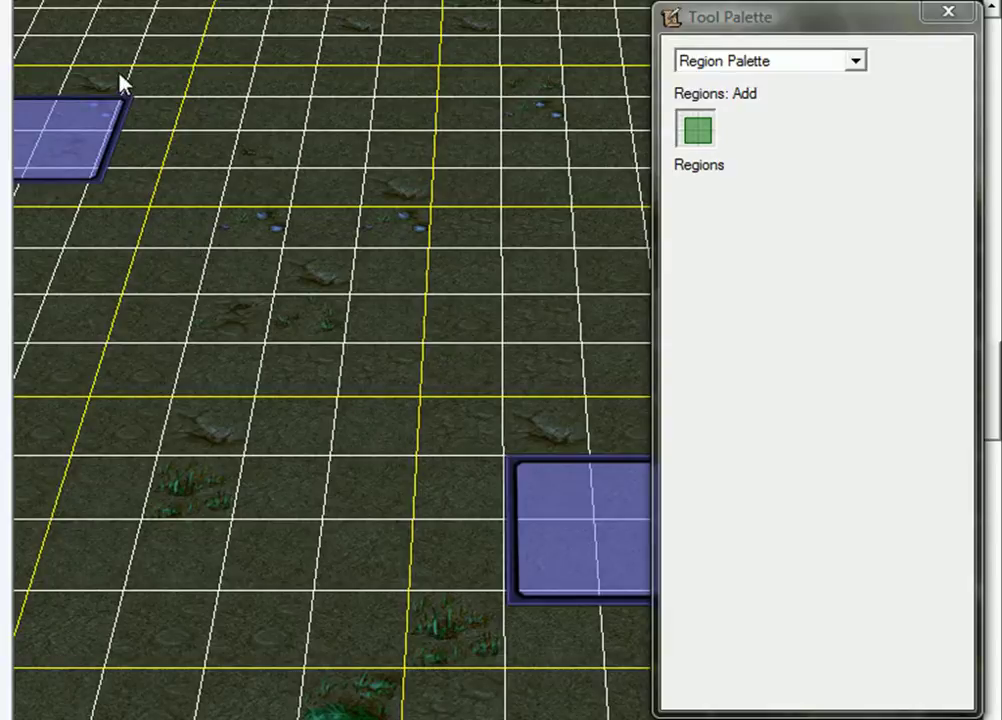
pyautogui.click(97, 3)
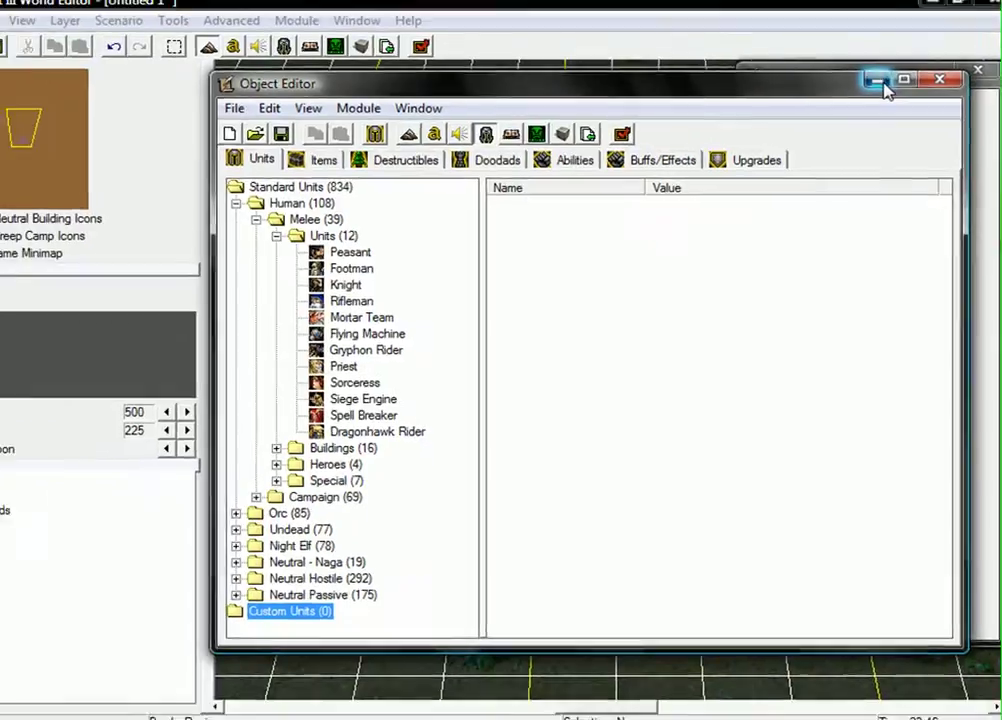
# Step: Minimize the Object Editor to return to the World Editor
pyautogui.click(877, 81)
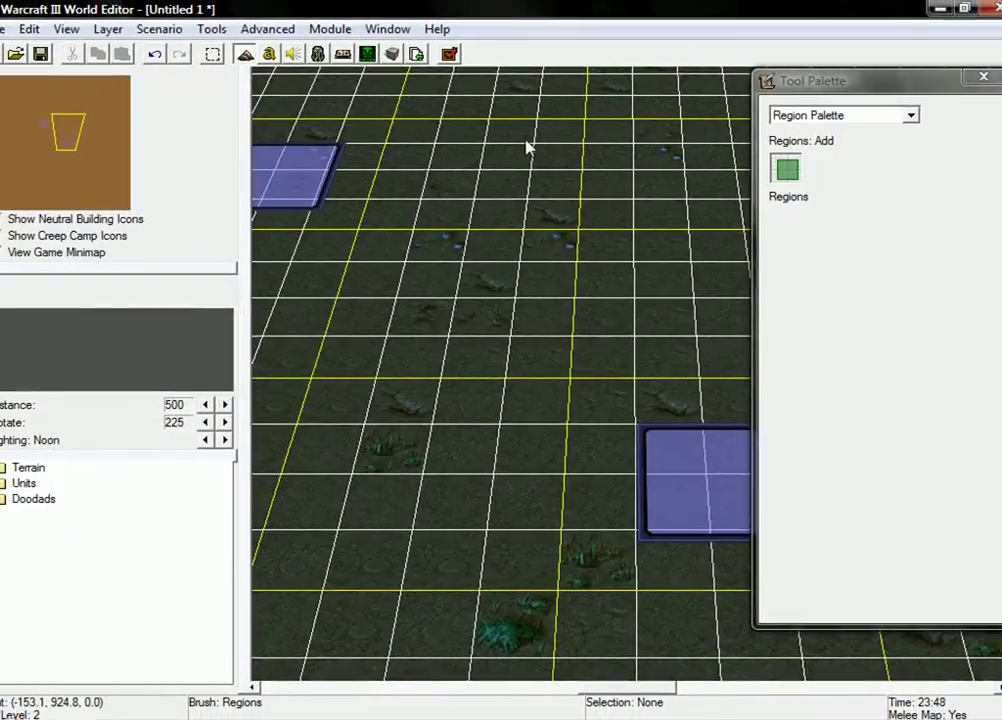
# Step: In the Trigger Editor, delete Melee Initialization and create a new trigger named 'Unit spawn'
pyautogui.click(269, 54)
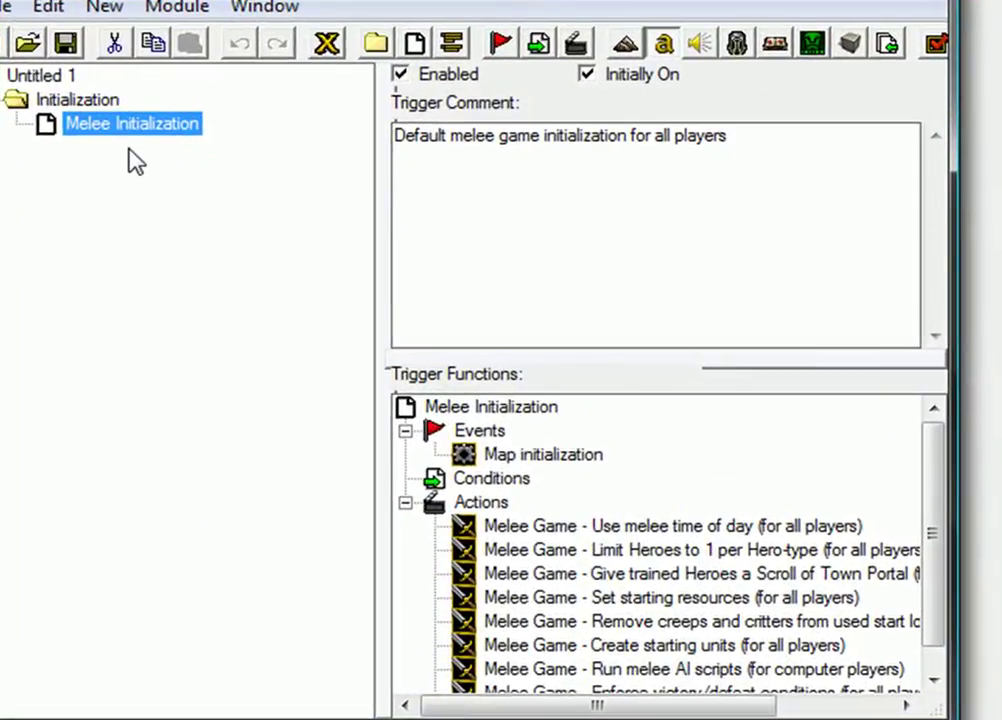
pyautogui.press('Delete')
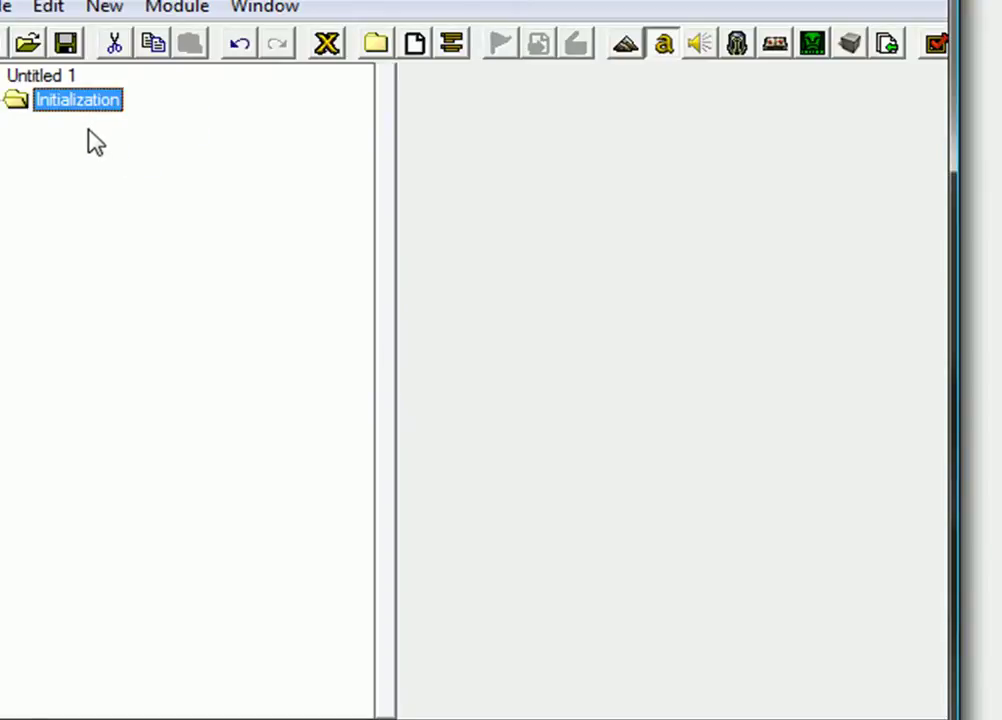
pyautogui.click(421, 55)
pyautogui.write('UNit')
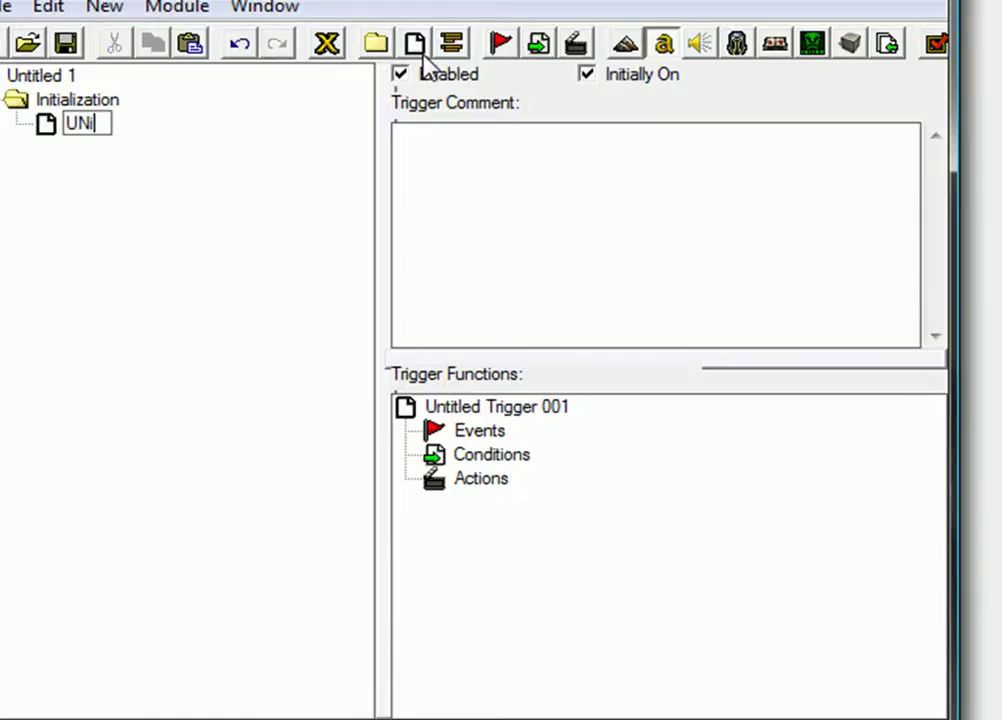
pyautogui.press('BackSpace')
pyautogui.press('BackSpace')
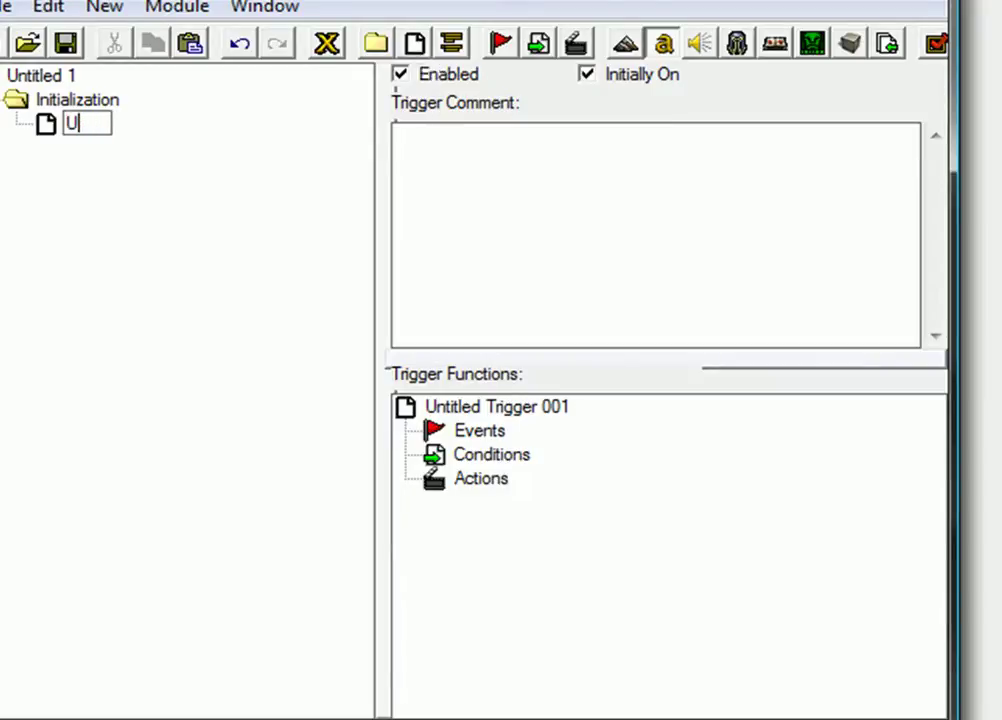
pyautogui.write('it spawn')
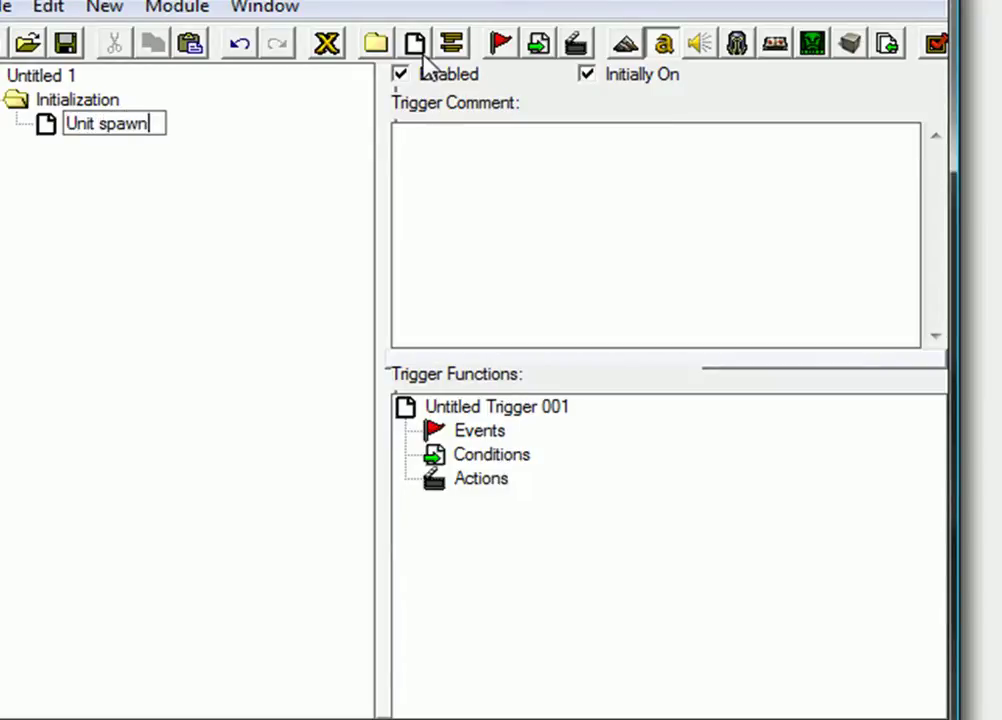
pyautogui.press('Return')
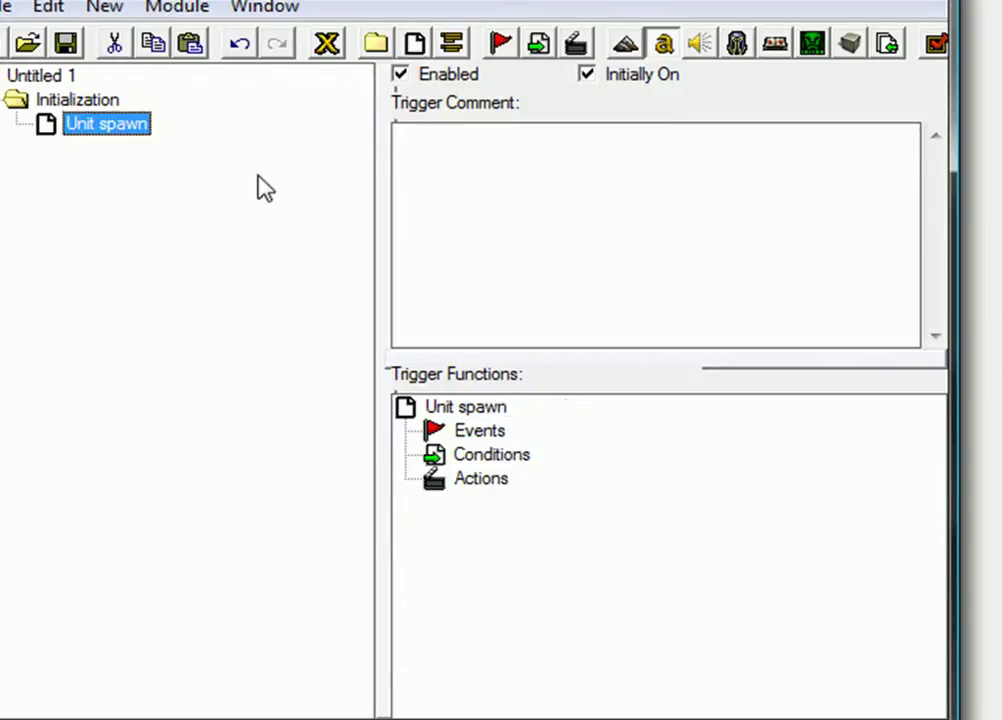
pyautogui.click(480, 434)
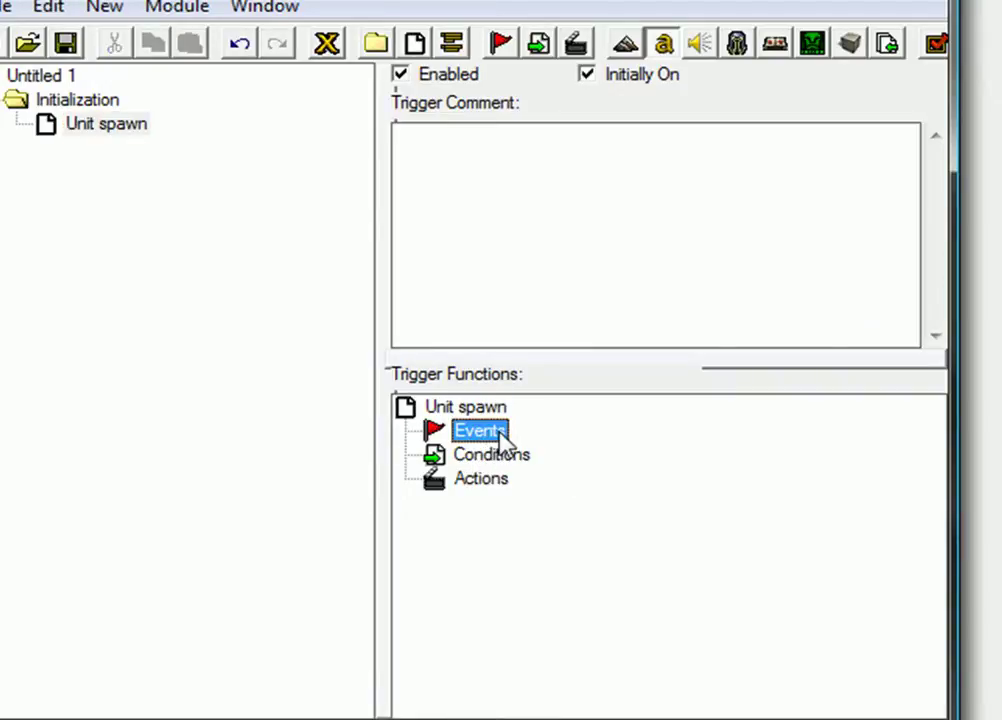
# Step: Add a Time - Periodic Event to Unit spawn with a 10.00-second interval
pyautogui.click(500, 44)
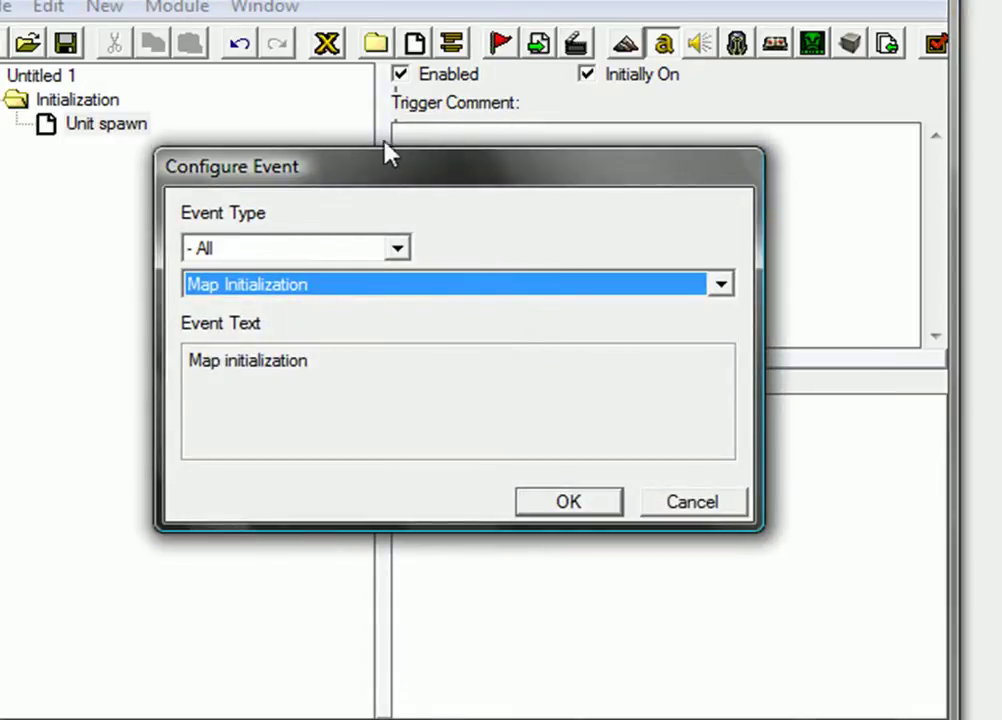
pyautogui.moveTo(368, 162); pyautogui.dragTo(376, 113)
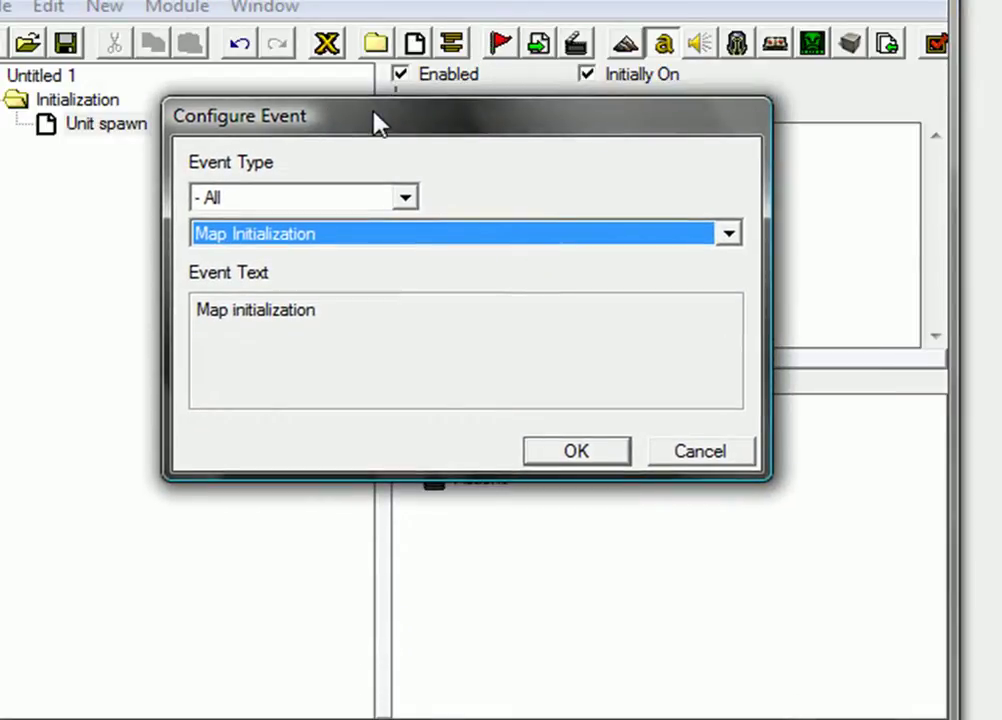
pyautogui.press('t')
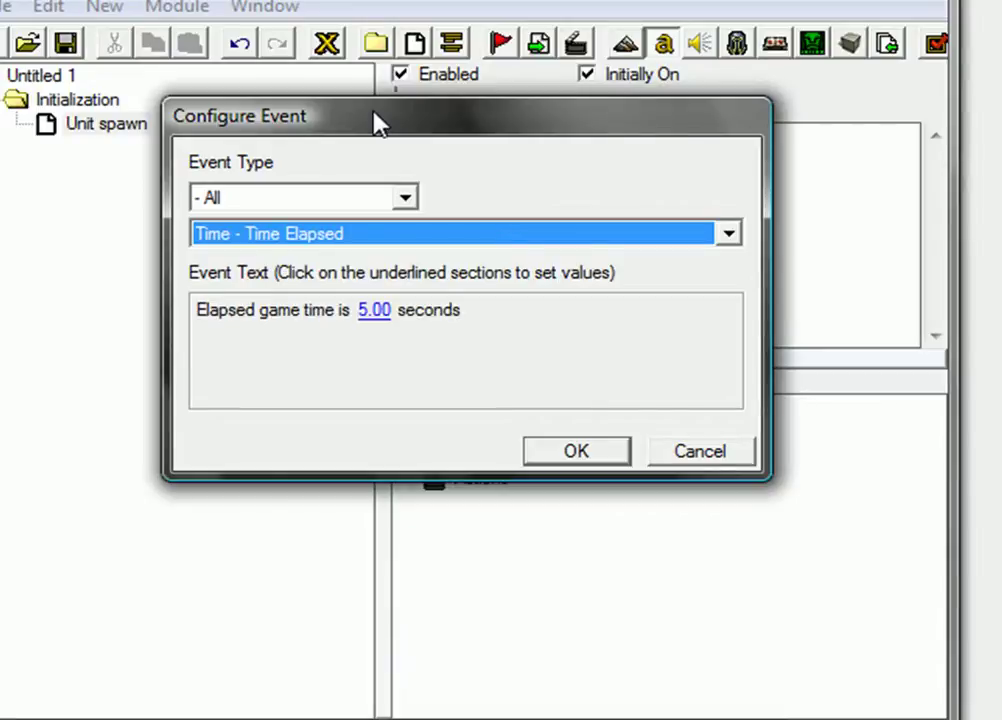
pyautogui.click(295, 236)
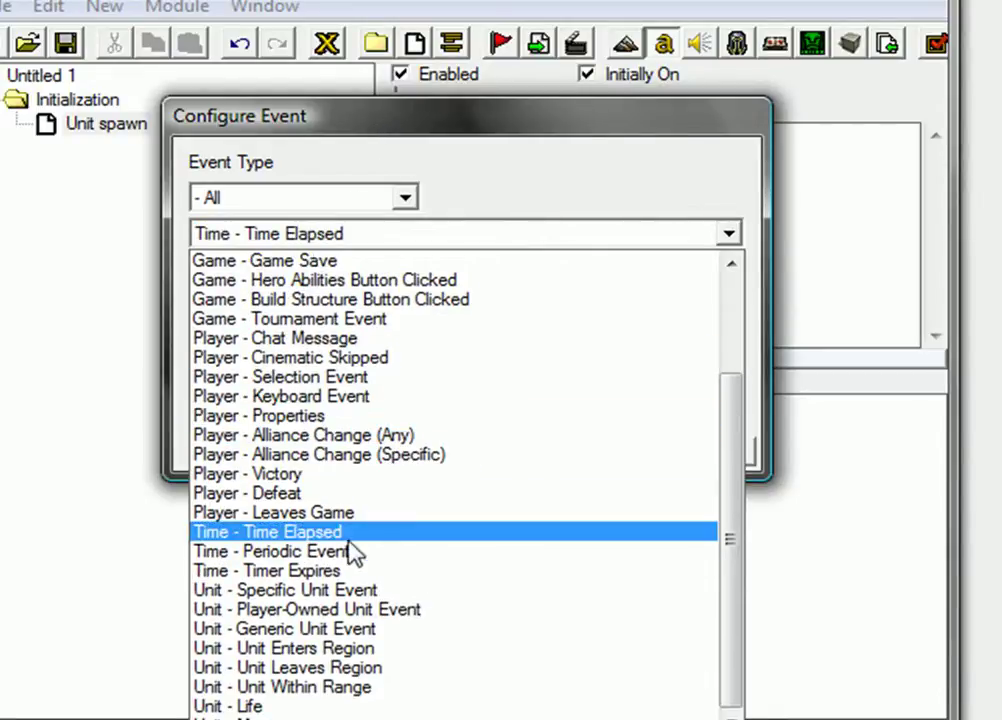
pyautogui.click(288, 552)
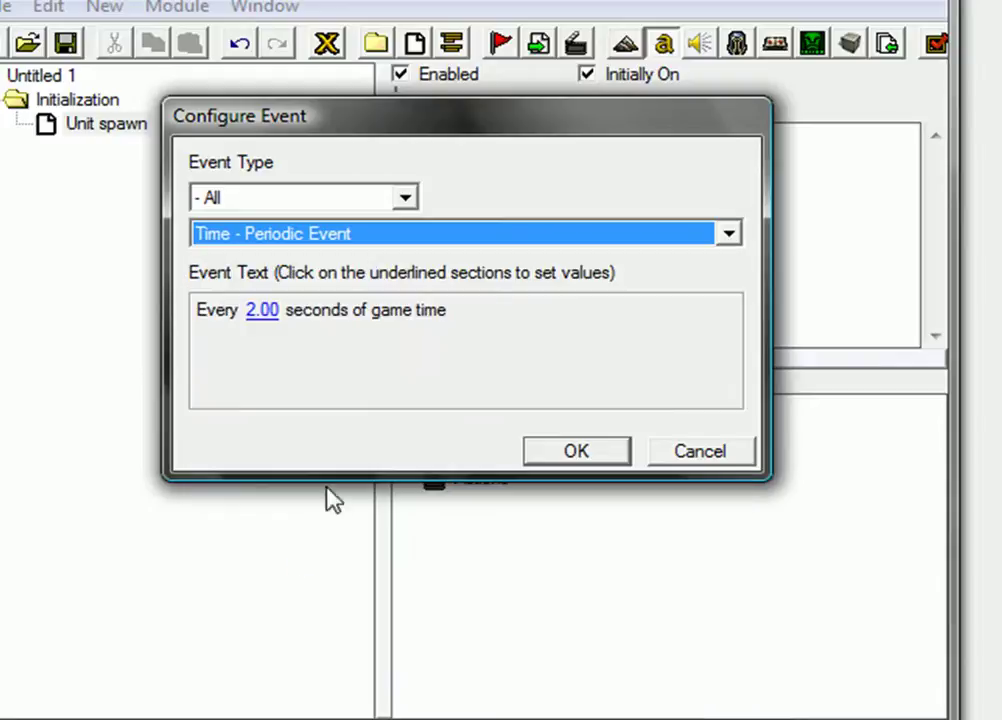
pyautogui.click(280, 318)
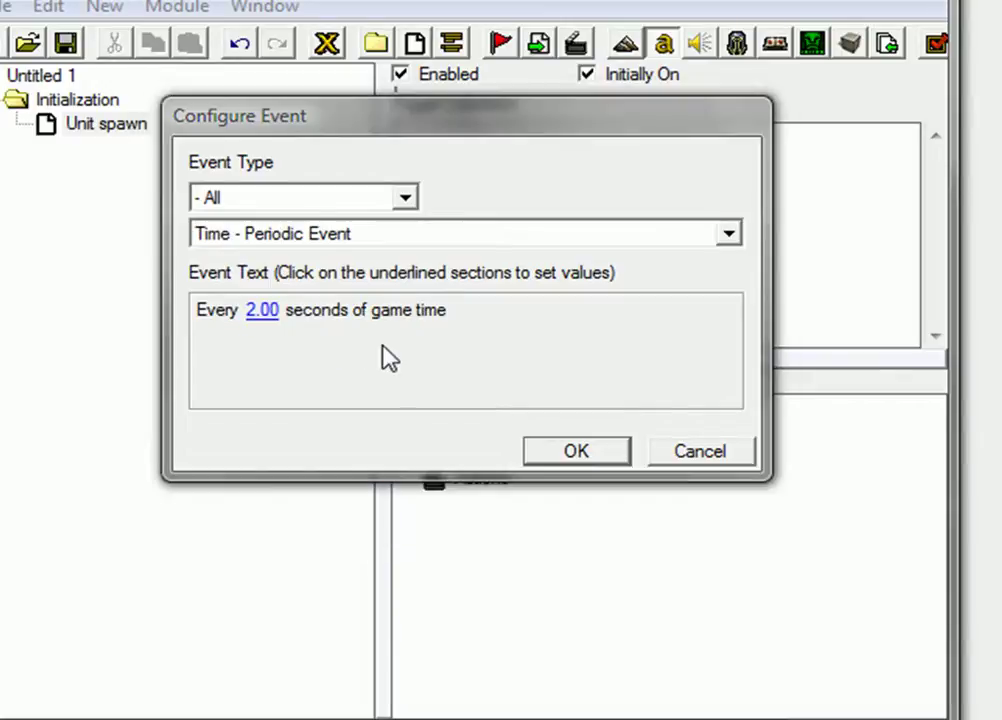
pyautogui.write('10')
pyautogui.press('Return')
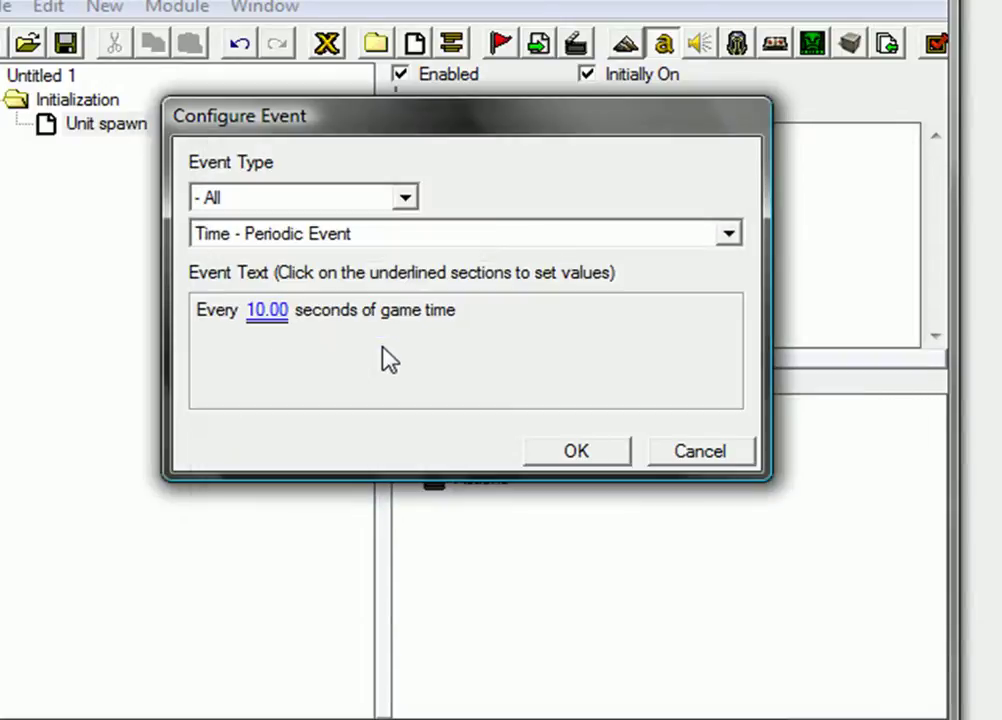
pyautogui.press('Return')
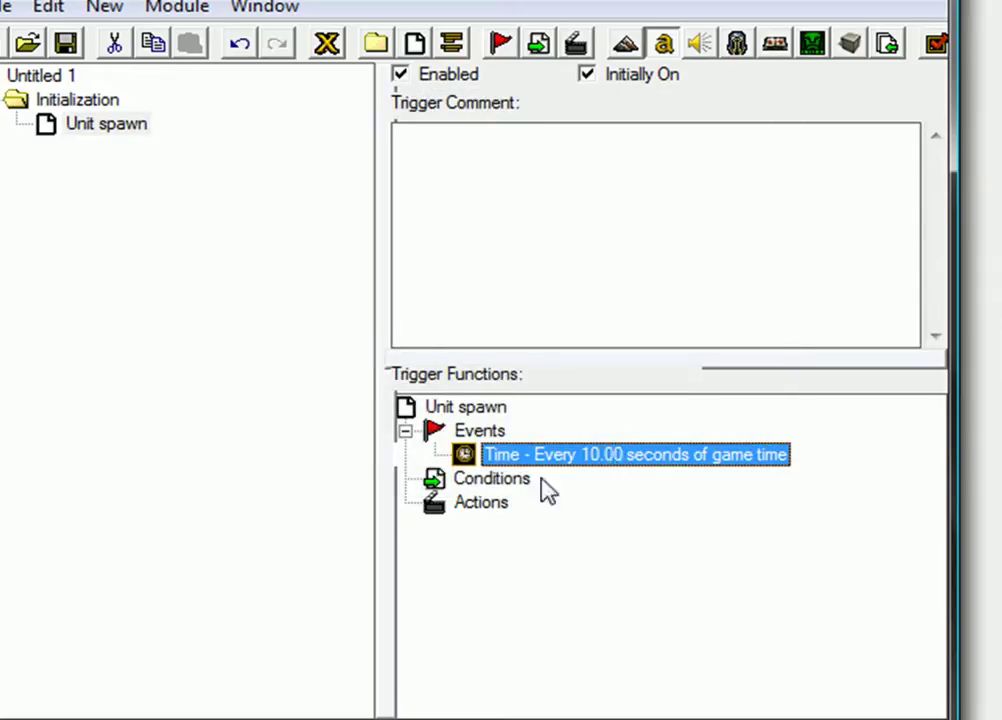
# Step: Add a Unit - Create Units Facing Angle action that creates 2 Footman
pyautogui.click(498, 506)
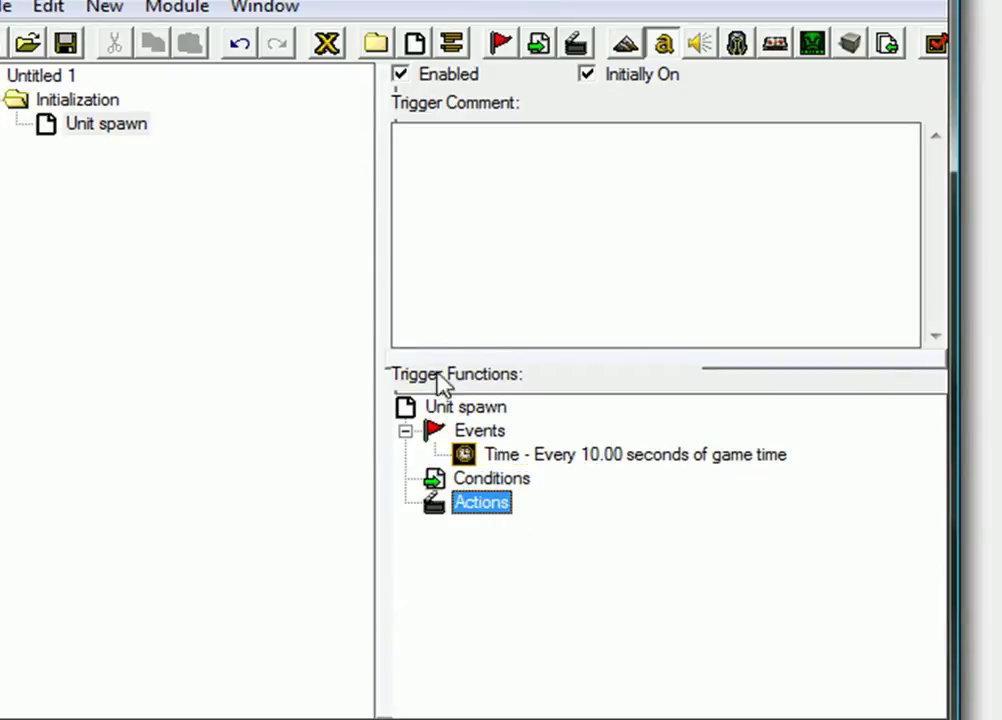
pyautogui.press('Up')
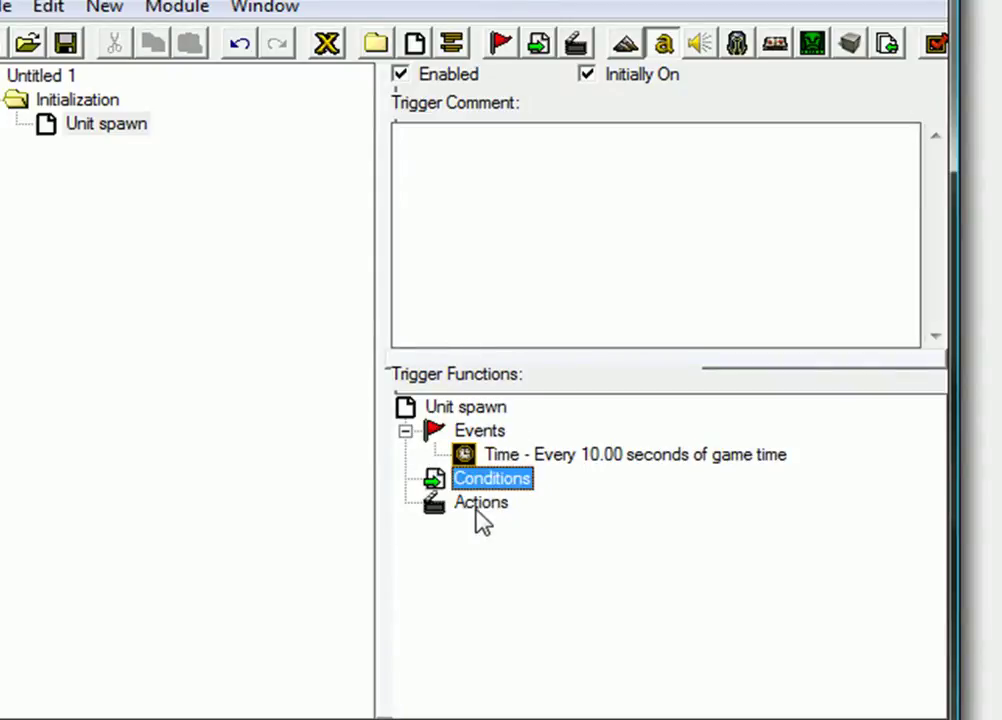
pyautogui.click(476, 506)
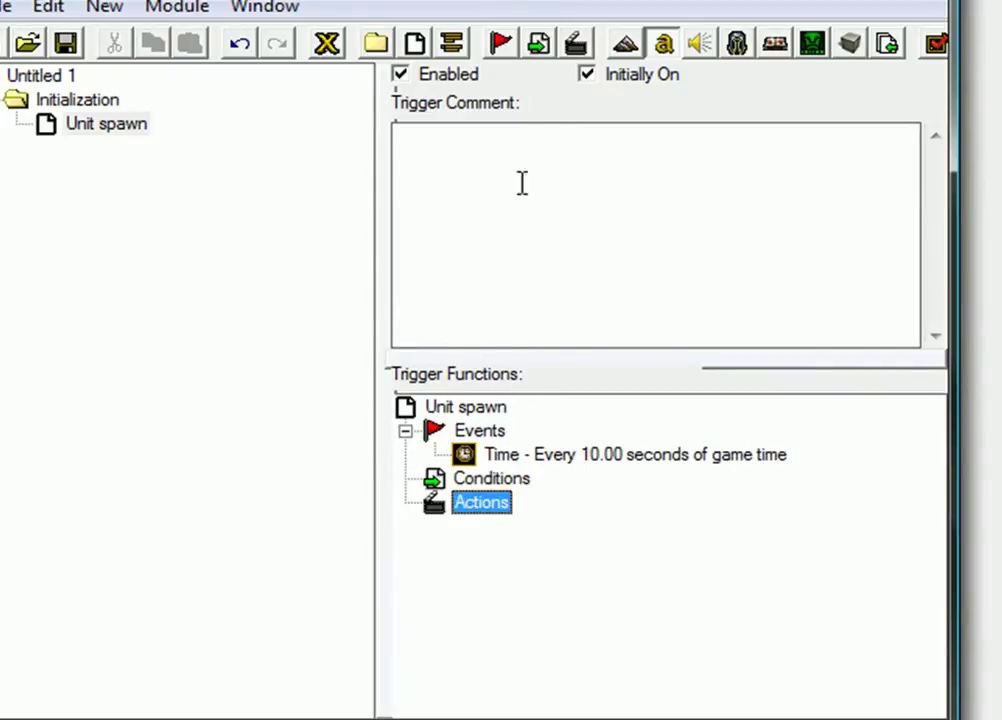
pyautogui.click(576, 44)
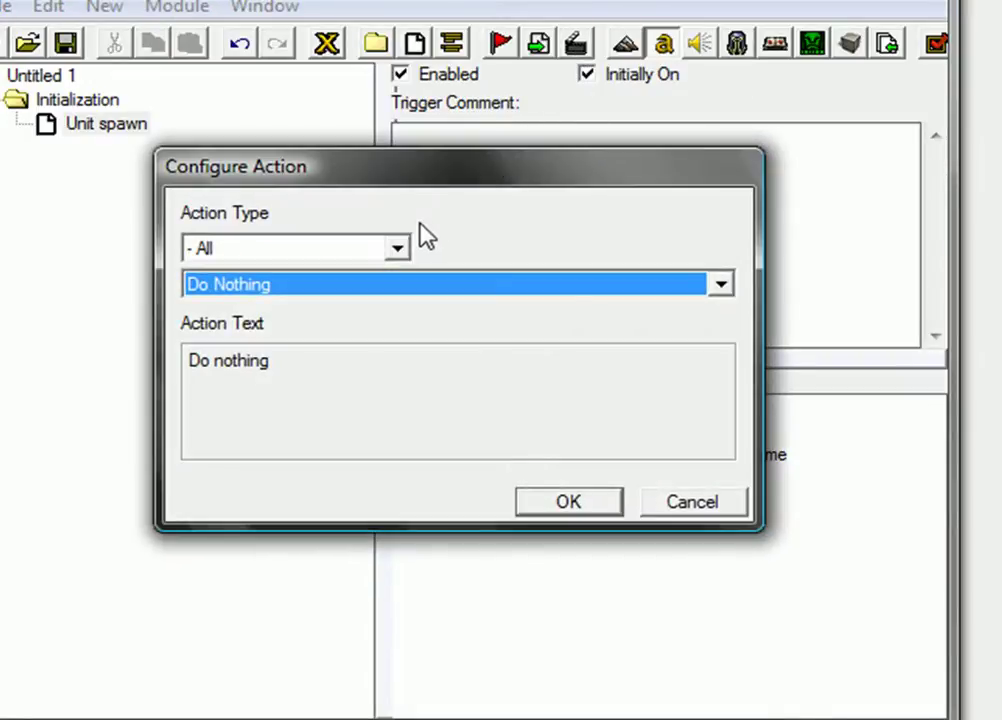
pyautogui.press('u')
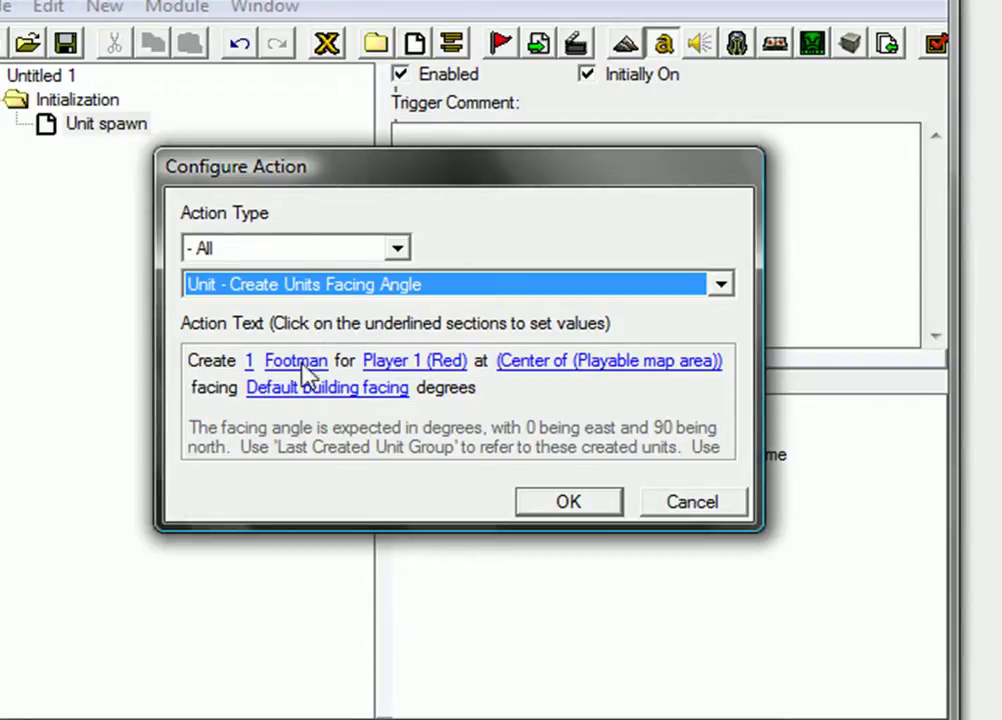
pyautogui.click(249, 362)
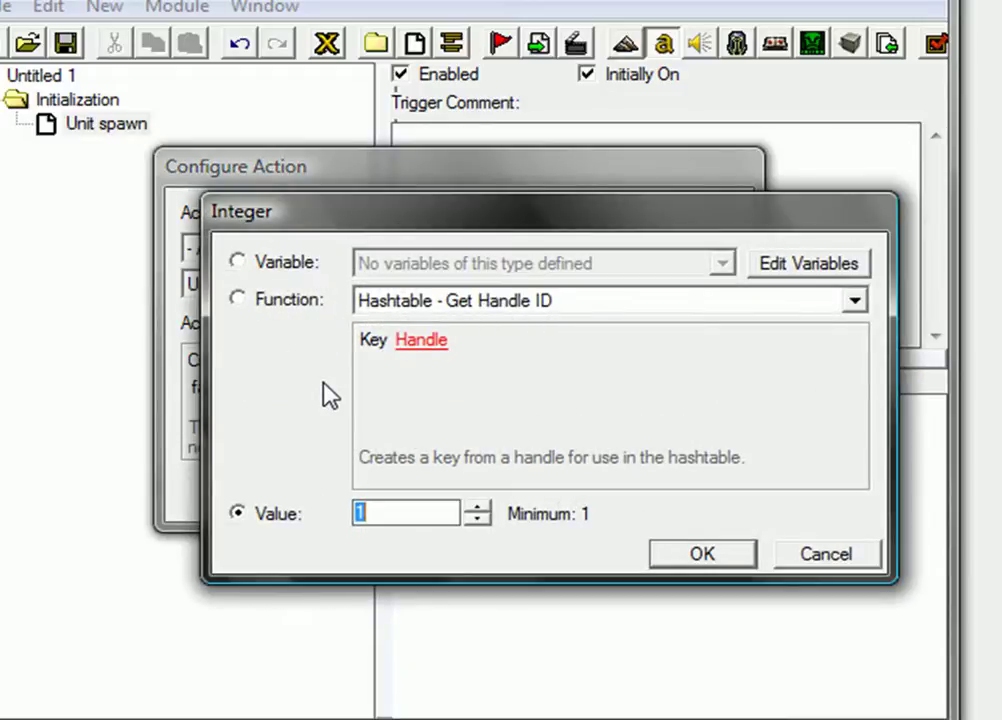
pyautogui.write('2')
pyautogui.click(710, 562)
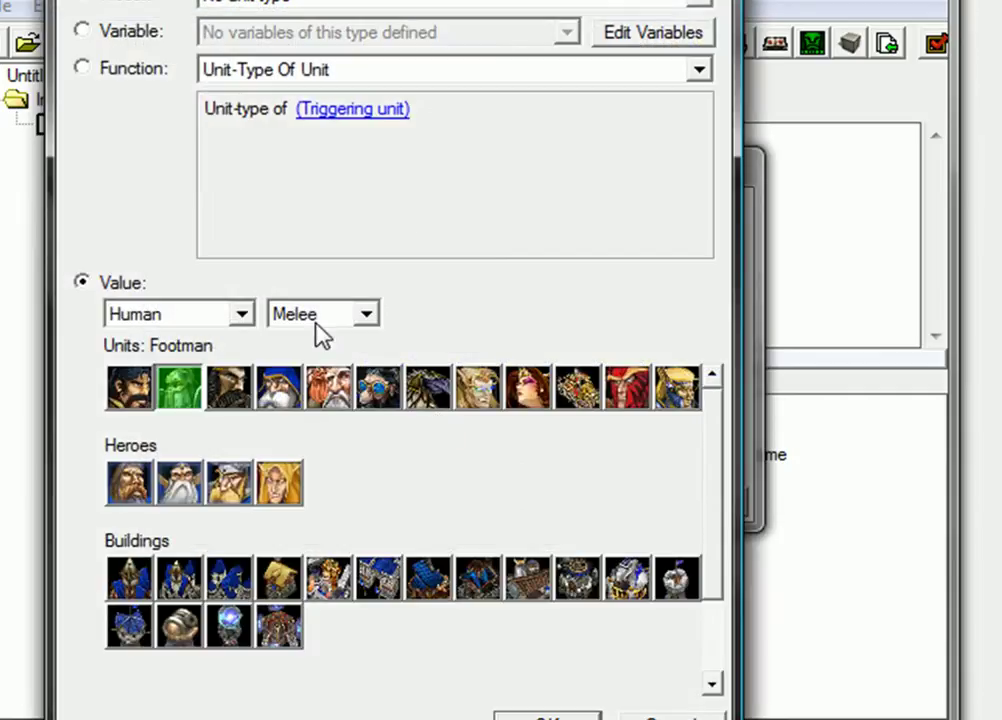
# Step: Show custom unit types and set the units' owner to Player 12 (Brown)
pyautogui.click(318, 315)
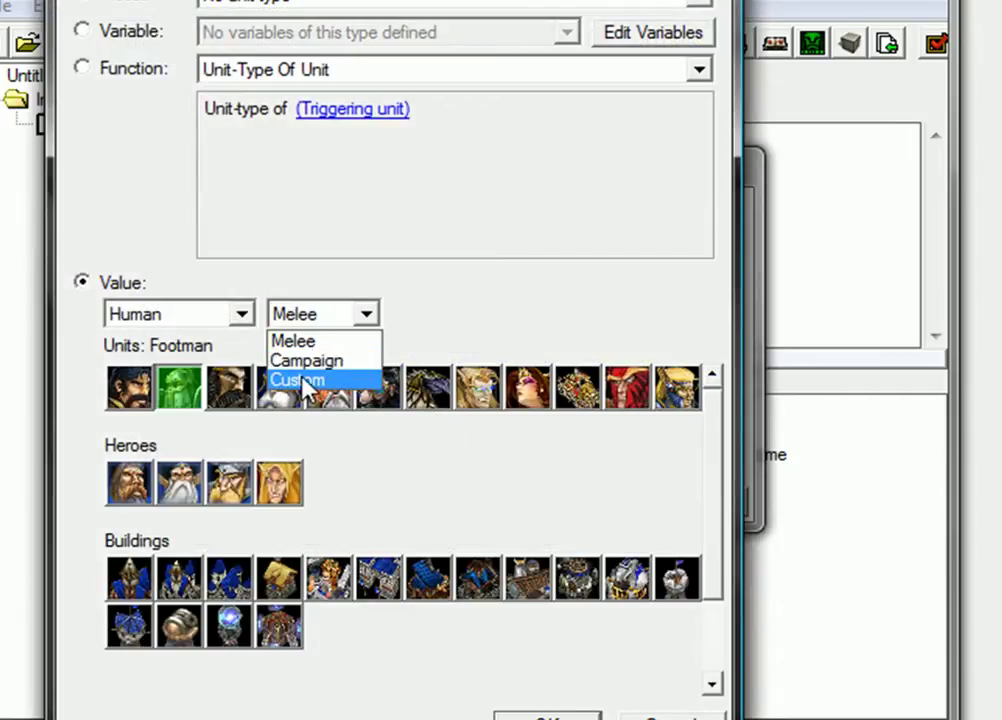
pyautogui.click(304, 381)
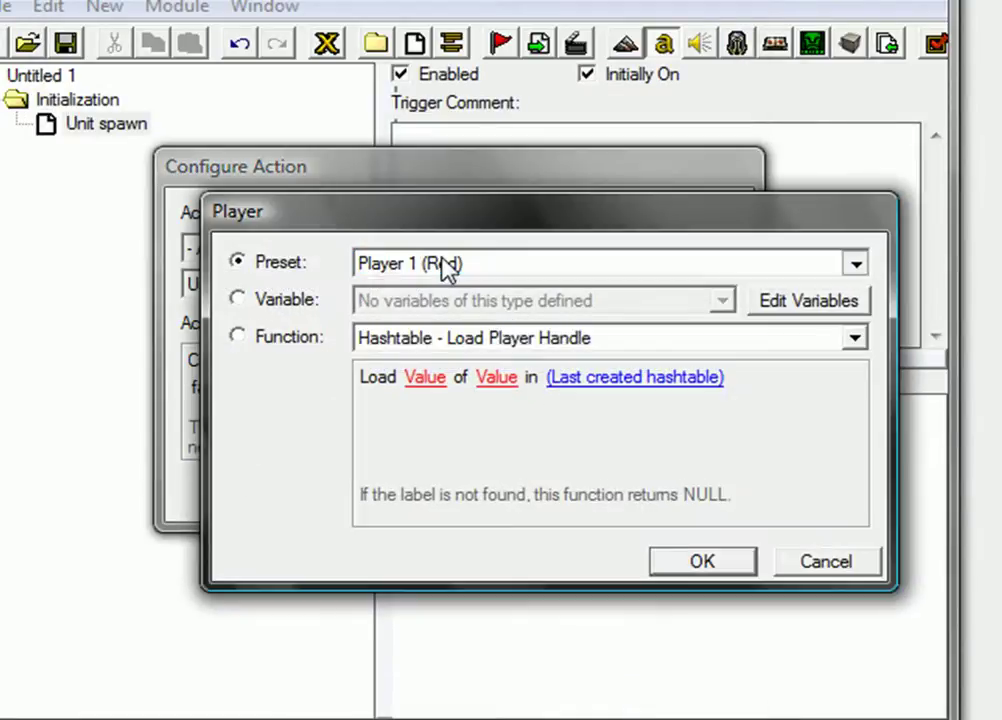
pyautogui.click(452, 266)
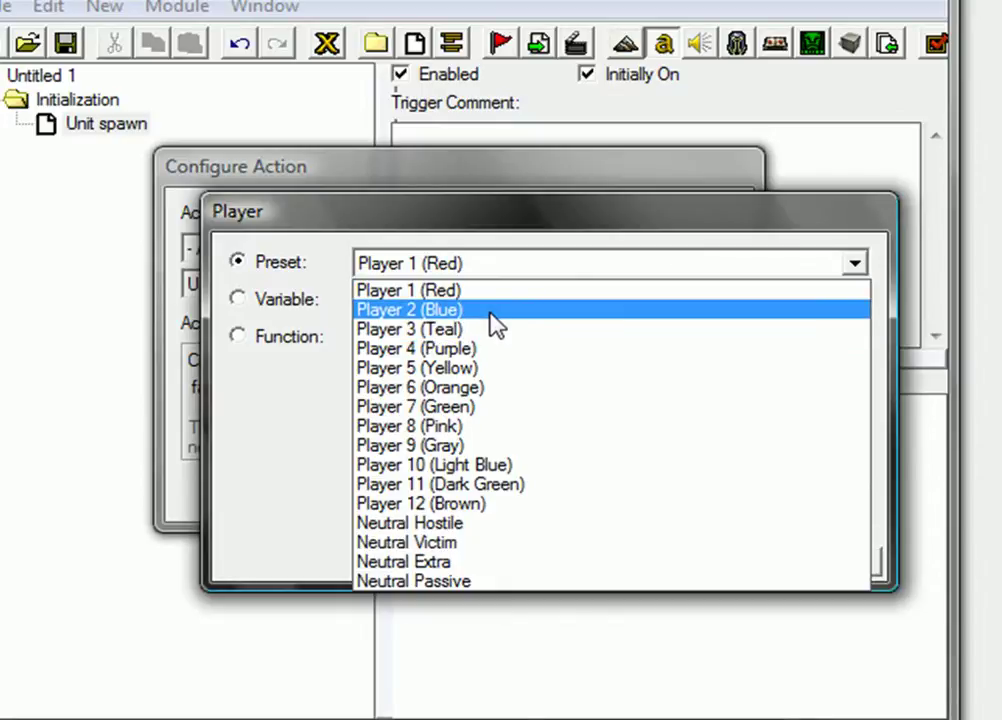
pyautogui.click(492, 508)
pyautogui.click(718, 563)
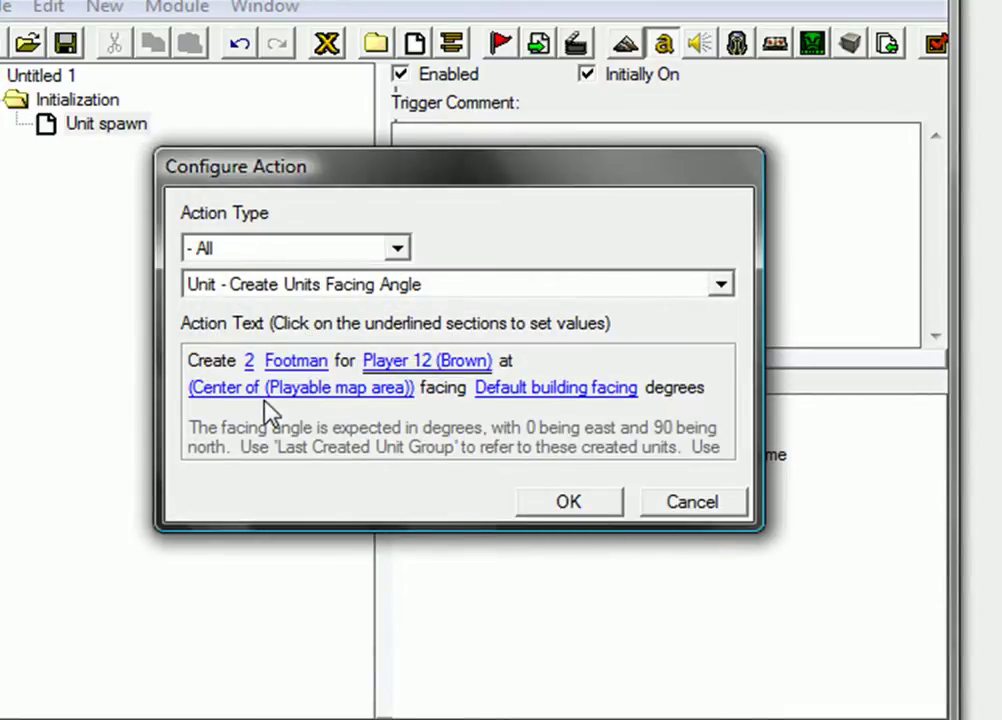
# Step: Spawn the Footmen at the center of Region 000 <gen> and confirm the action
pyautogui.click(297, 390)
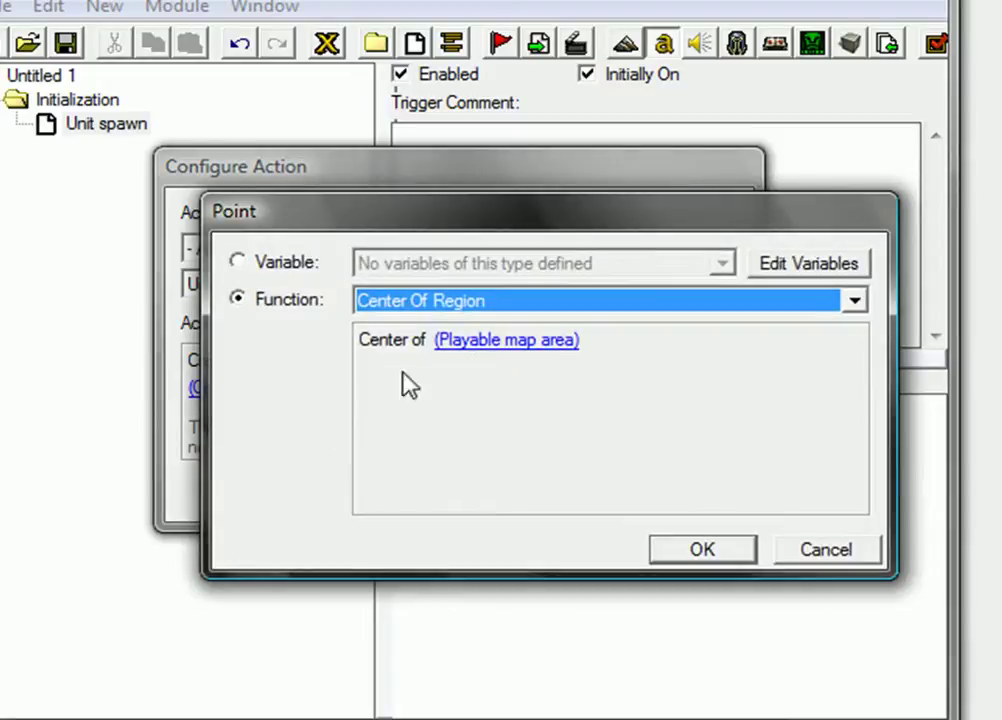
pyautogui.click(497, 345)
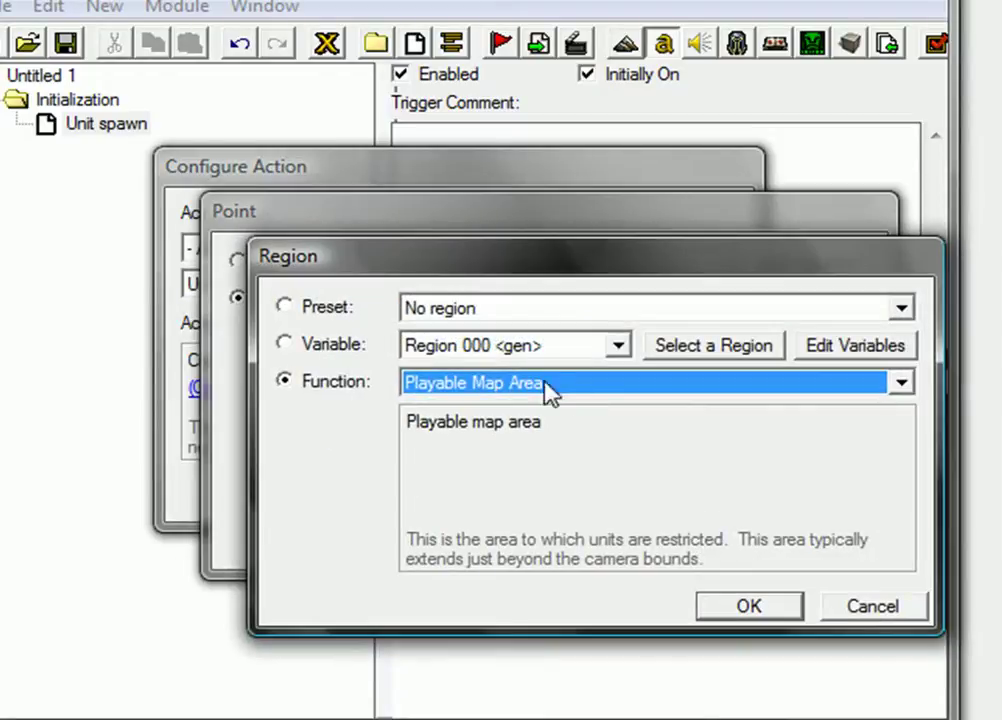
pyautogui.click(716, 347)
pyautogui.click(140, 140)
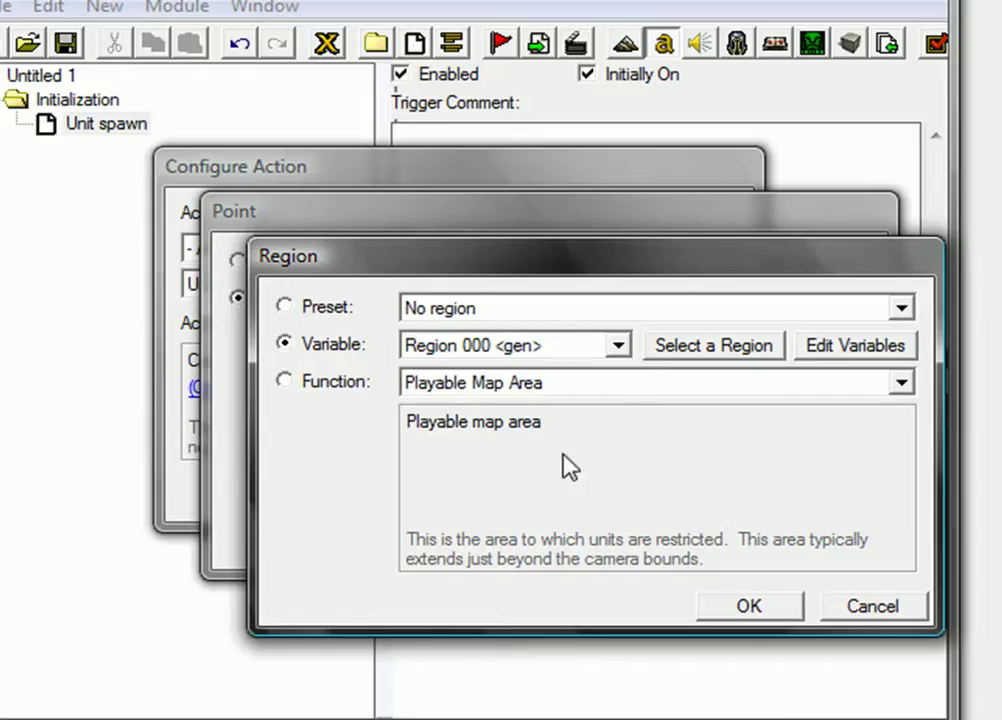
pyautogui.click(763, 610)
pyautogui.click(700, 551)
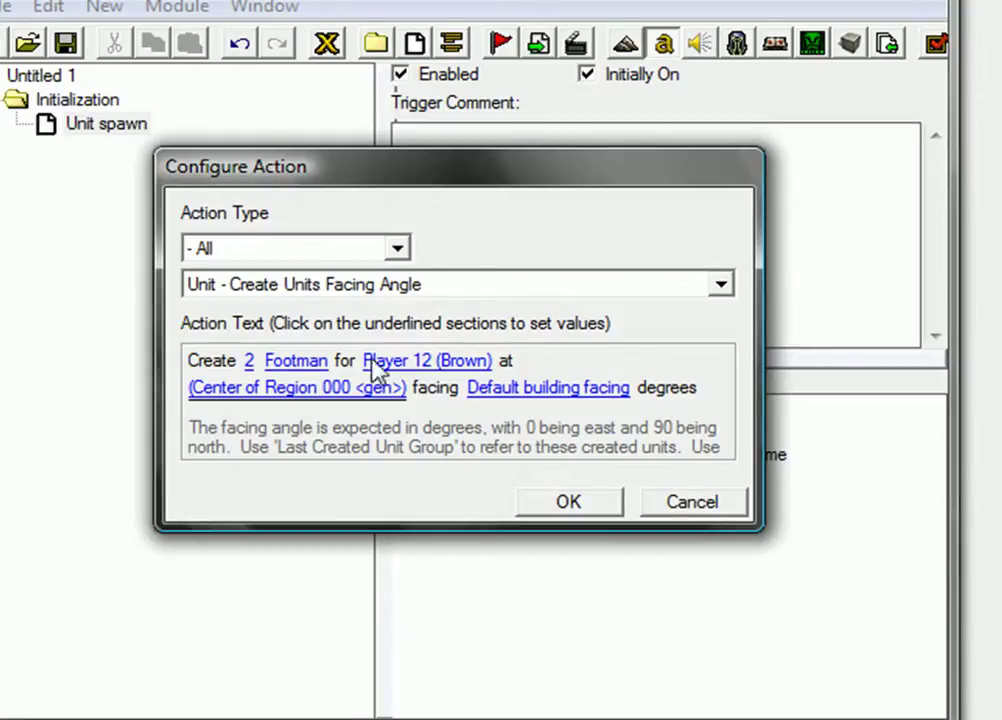
pyautogui.click(555, 508)
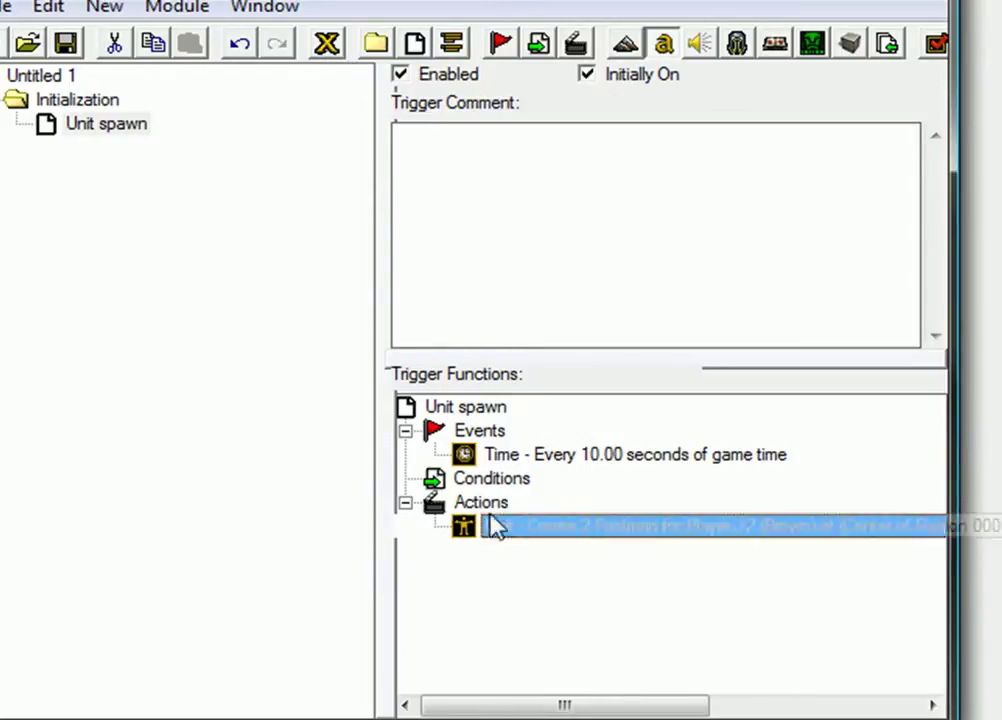
# Step: Create a new trigger under Initialization and type the name 'UNit Move'
pyautogui.click(87, 125)
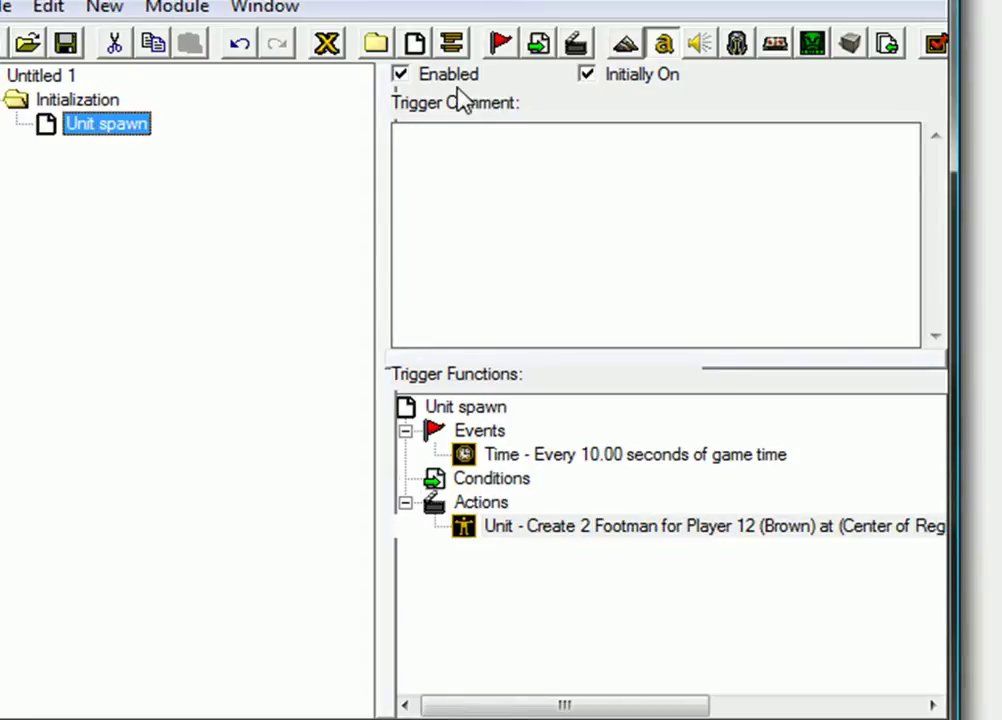
pyautogui.click(415, 43)
pyautogui.write('UNit')
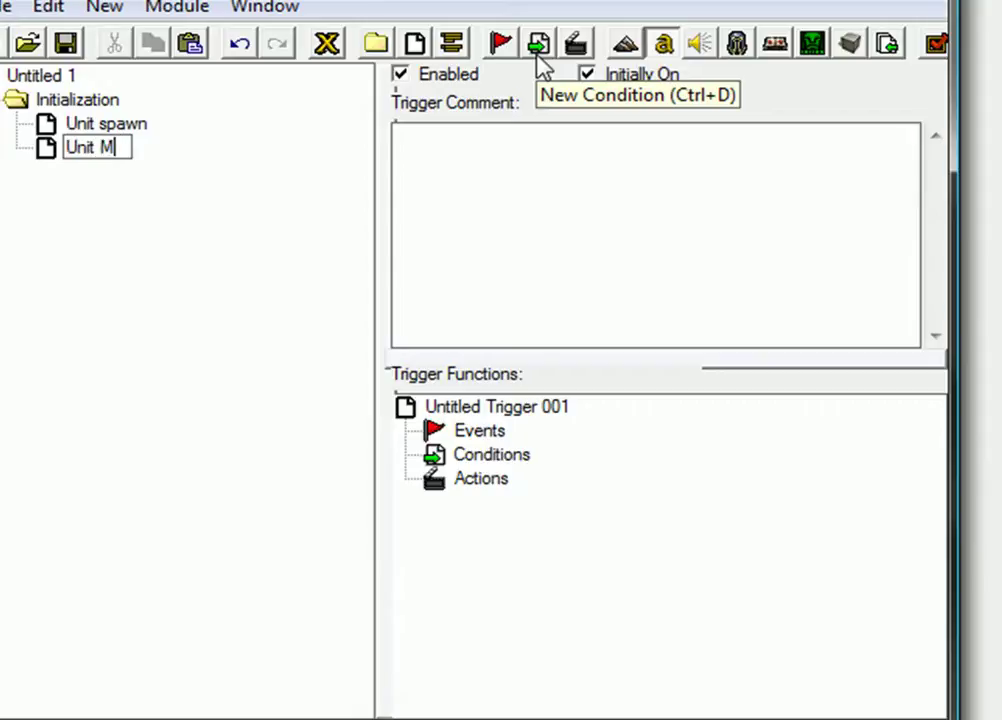
pyautogui.write(' Move')
# Step: Commit the name Unit Move and add a Unit Enters Region event for Region 000 <gen>
pyautogui.press('Return')
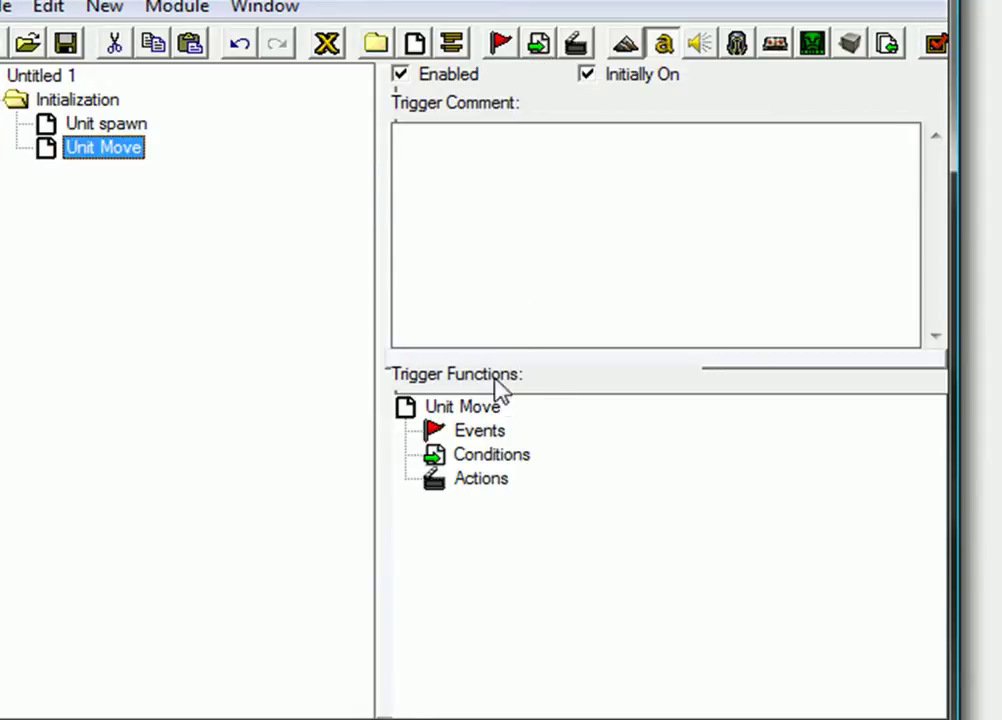
pyautogui.click(488, 431)
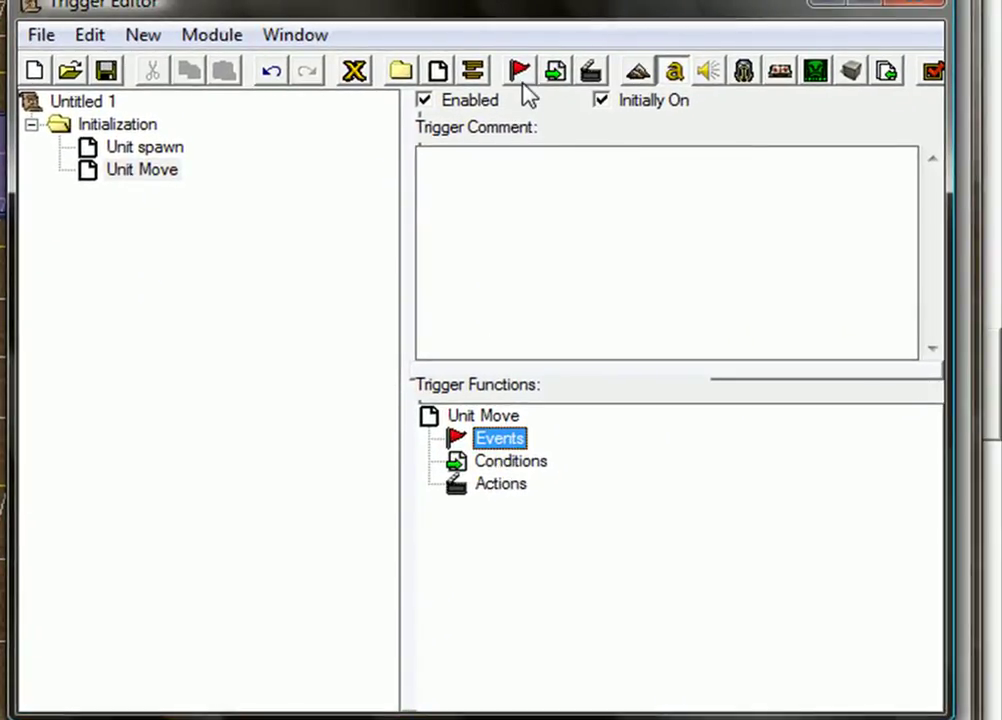
pyautogui.click(521, 80)
pyautogui.click(405, 300)
pyautogui.press('u')
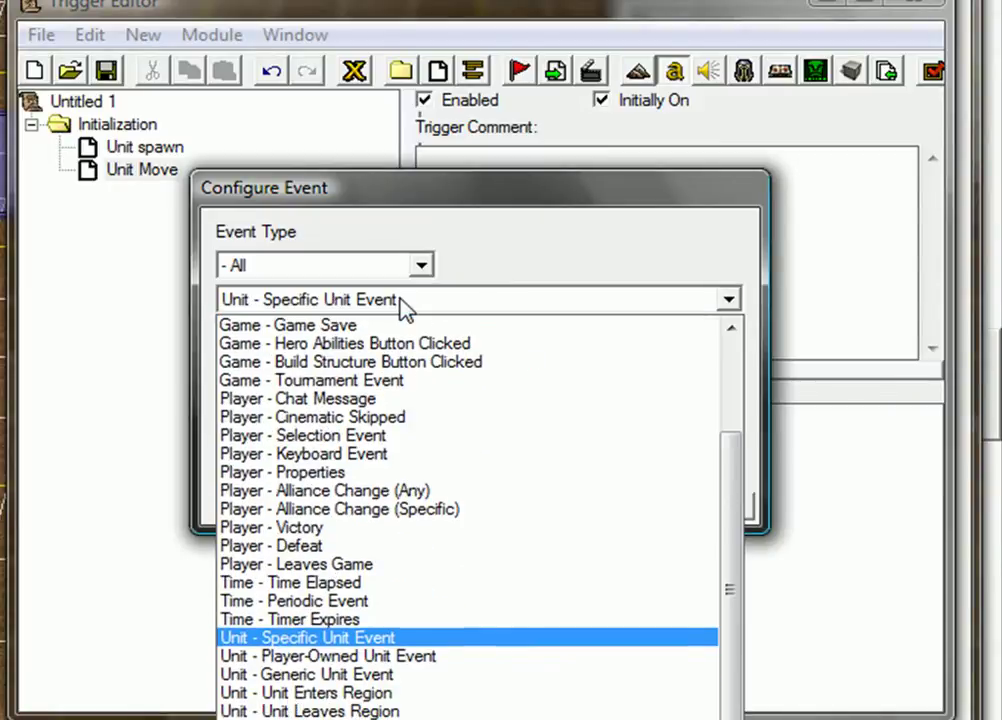
pyautogui.click(370, 695)
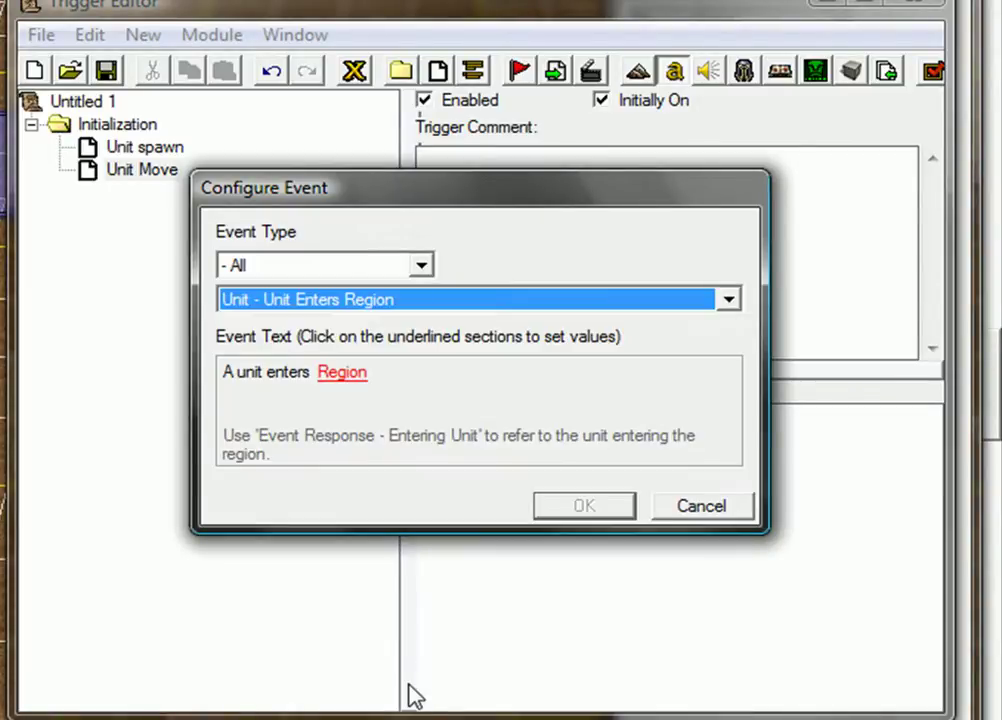
pyautogui.click(346, 378)
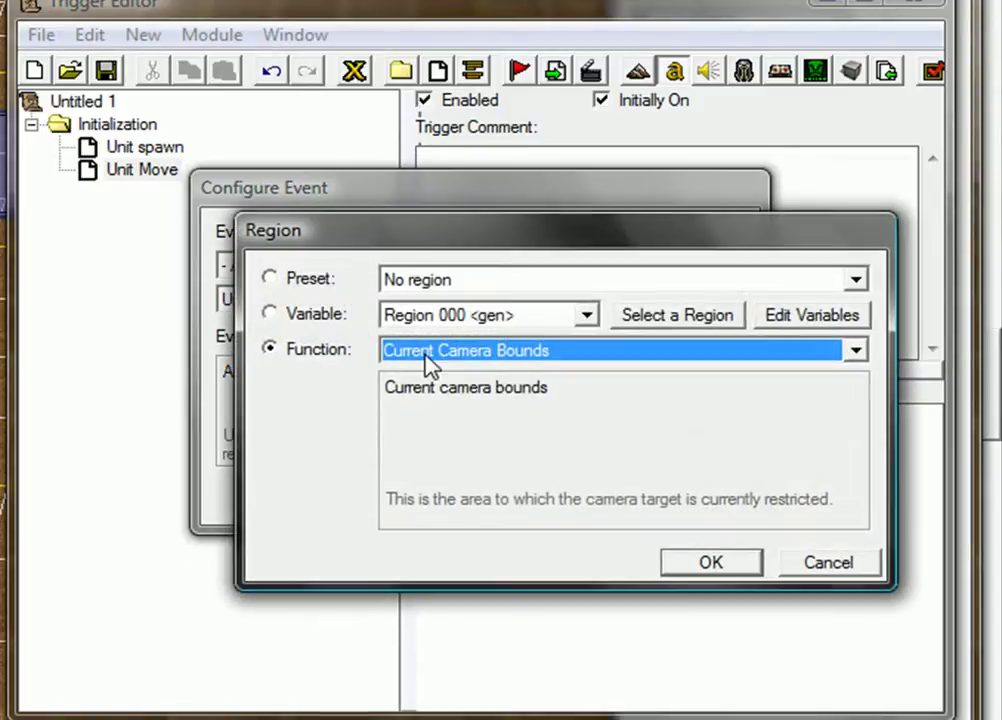
pyautogui.click(682, 316)
pyautogui.click(82, 158)
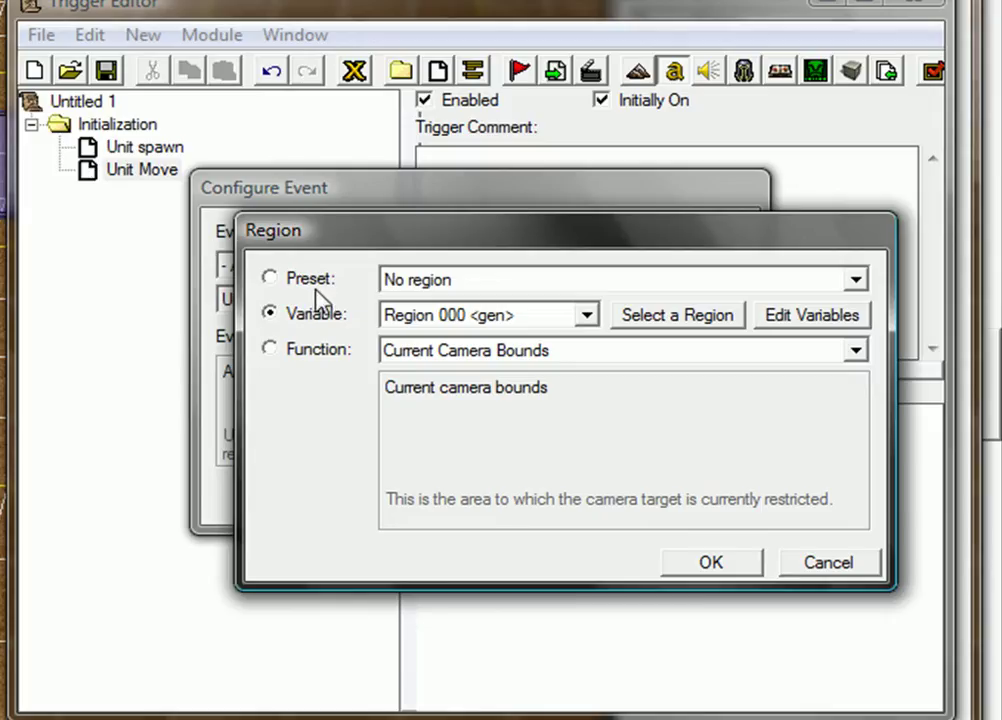
pyautogui.press('Return')
pyautogui.press('Return')
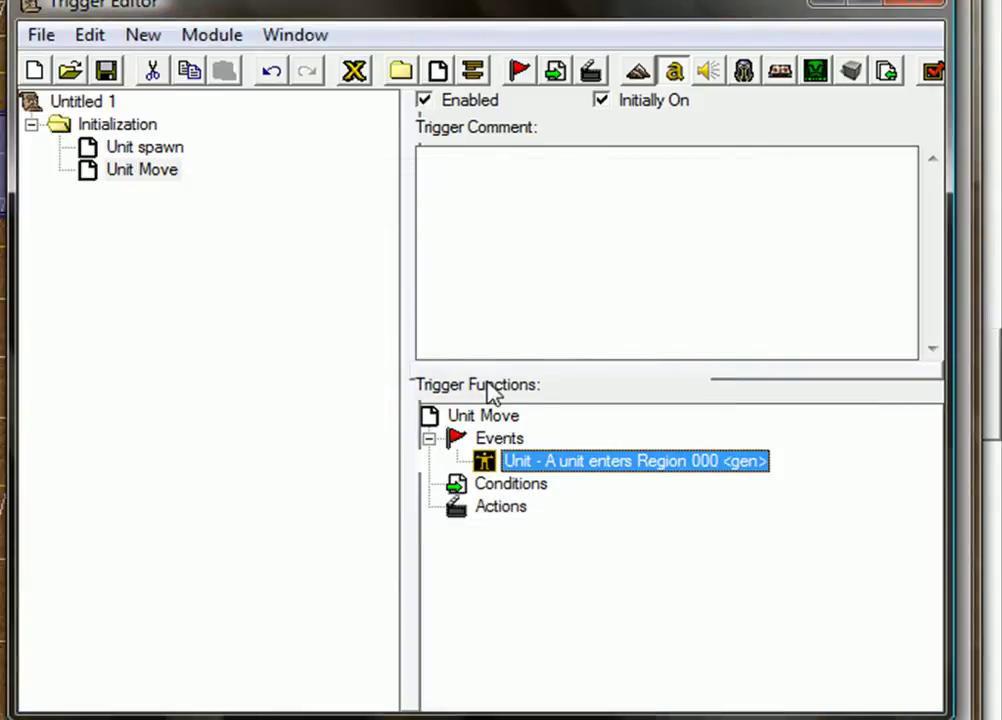
pyautogui.click(514, 503)
pyautogui.click(521, 491)
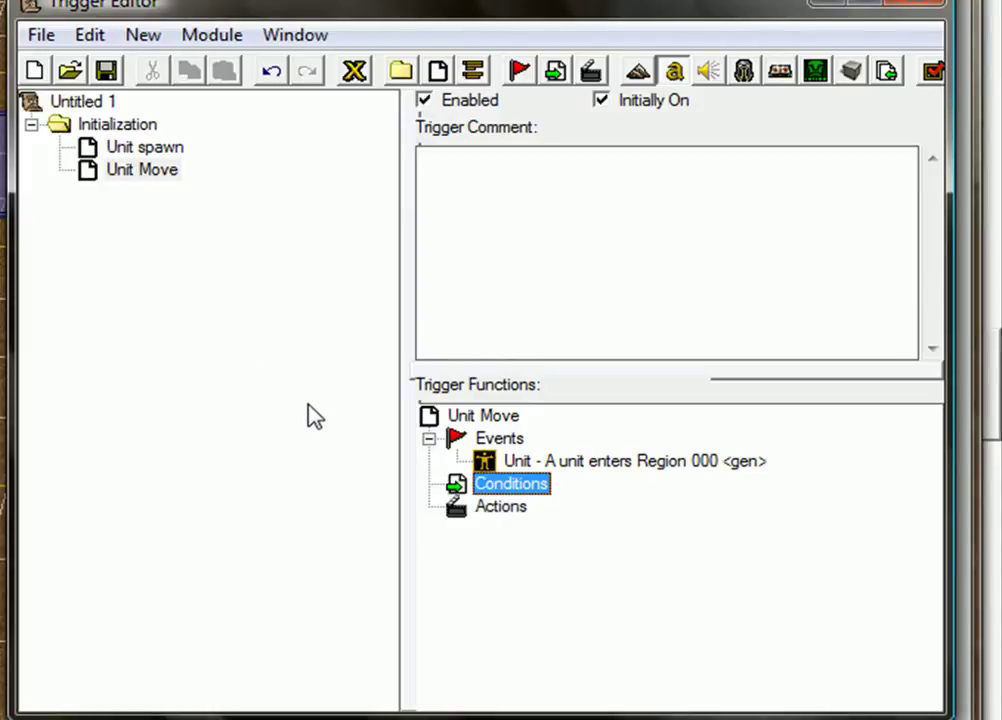
# Step: Add a Player Comparison condition comparing against Player 12 (Brown)
pyautogui.click(555, 72)
pyautogui.click(394, 302)
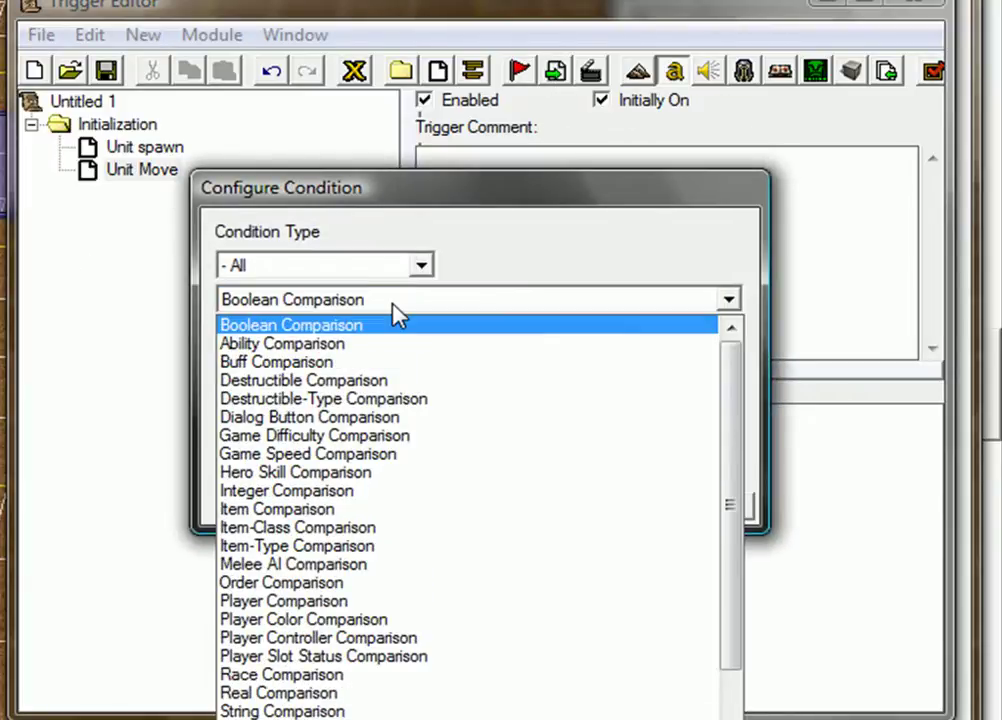
pyautogui.press('p')
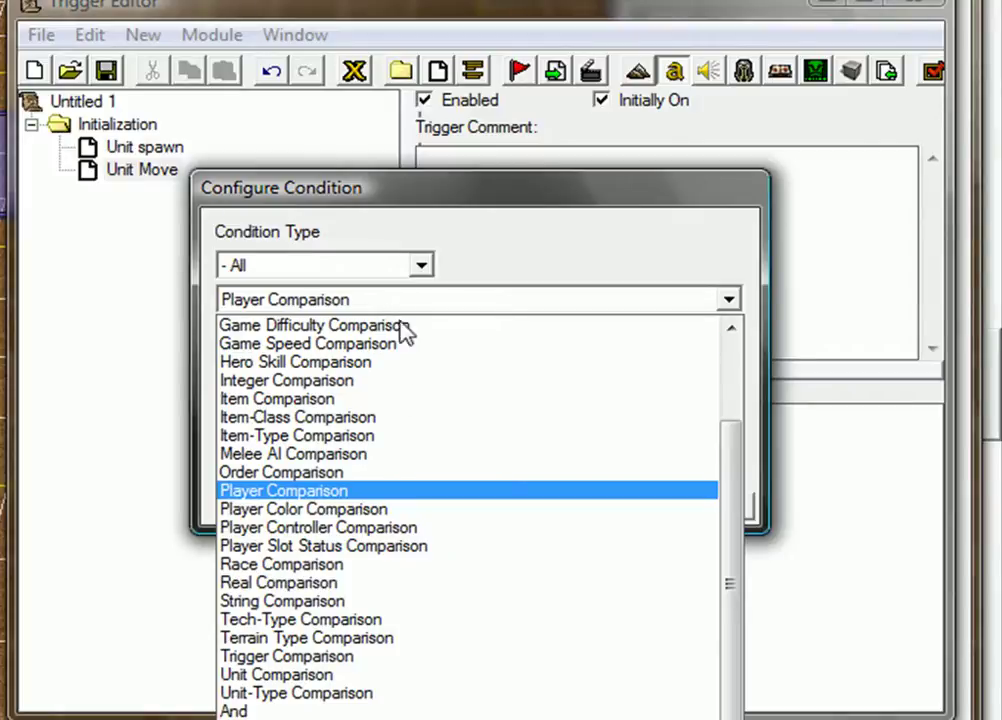
pyautogui.click(355, 492)
pyautogui.click(536, 374)
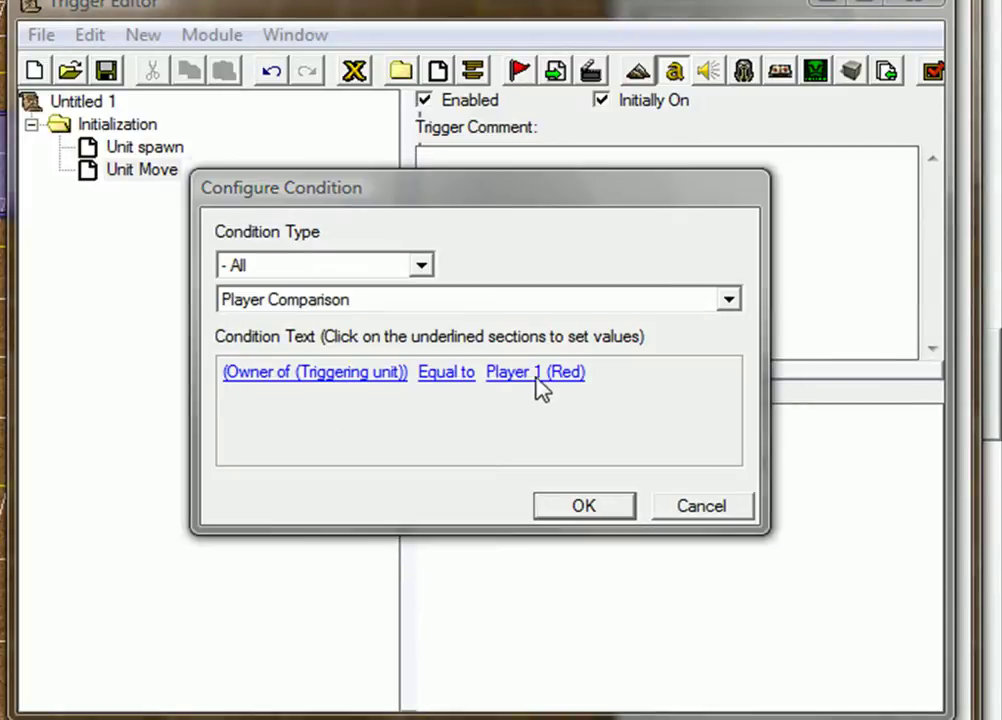
pyautogui.click(470, 281)
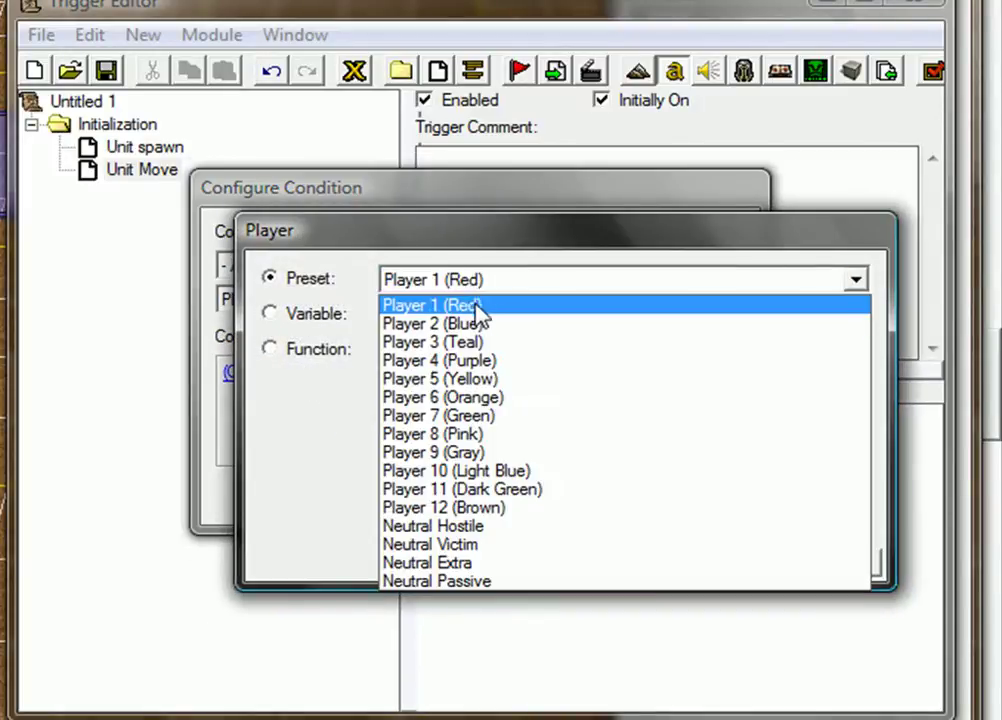
pyautogui.click(485, 507)
pyautogui.click(709, 563)
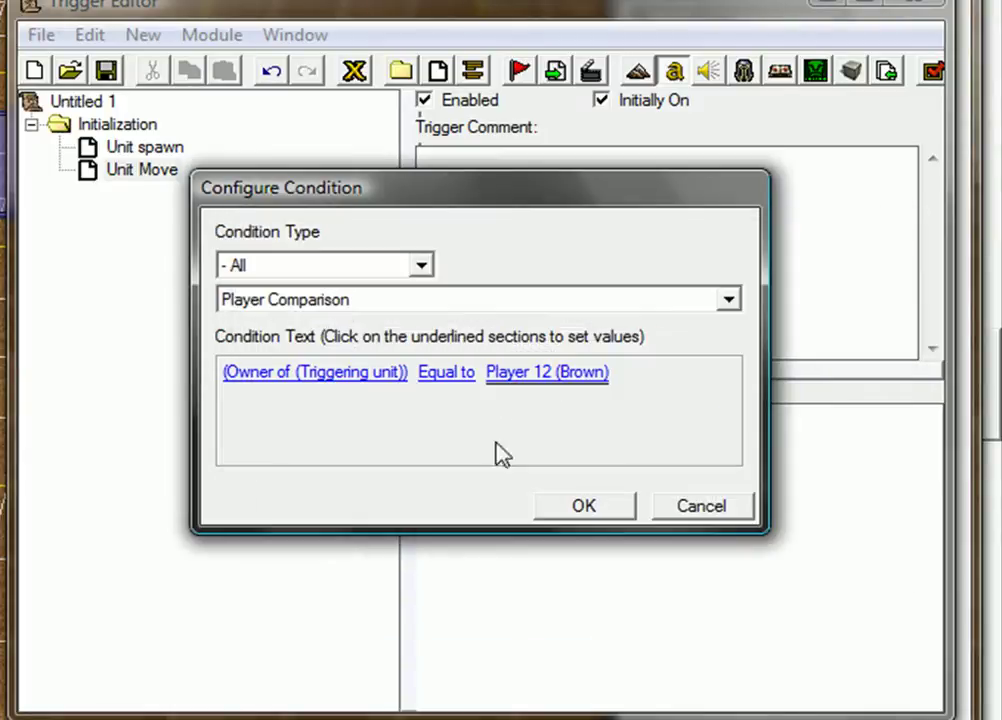
# Step: Make the condition check the owner of the Entering Unit, then review and confirm it
pyautogui.click(298, 380)
pyautogui.click(535, 398)
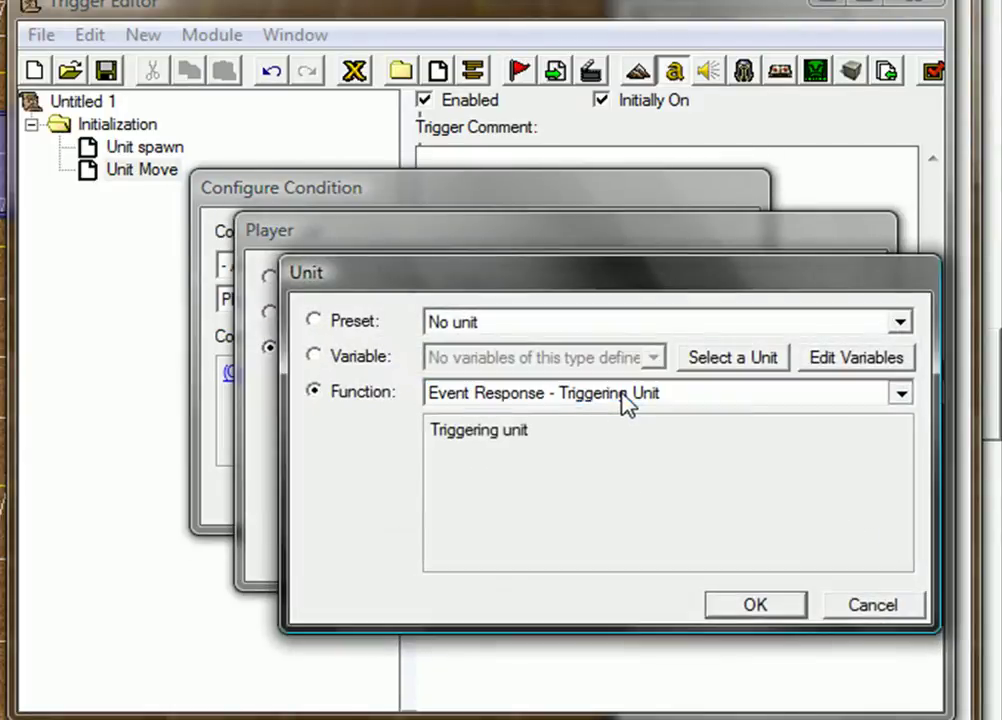
pyautogui.click(620, 395)
pyautogui.click(620, 456)
pyautogui.press('Return')
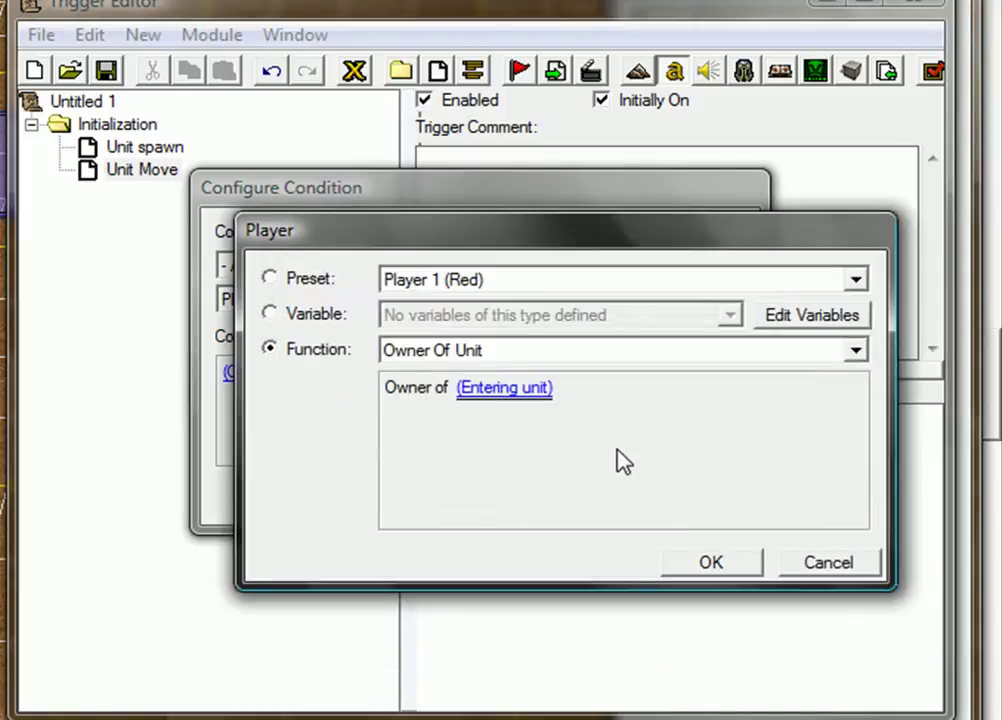
pyautogui.press('Return')
pyautogui.press('Return')
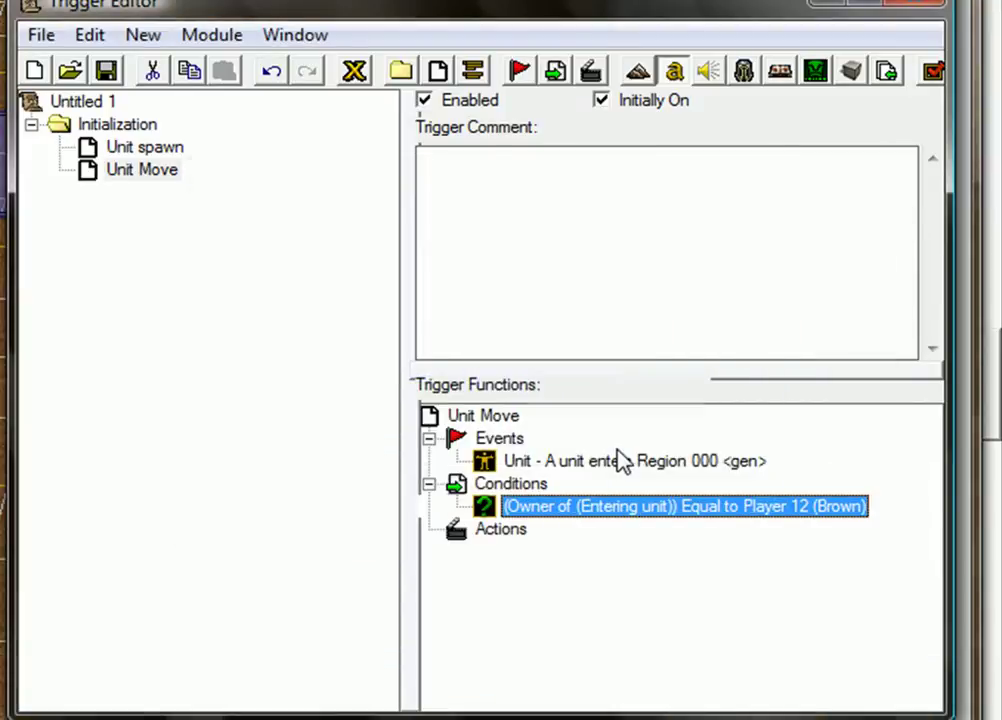
pyautogui.doubleClick(626, 512)
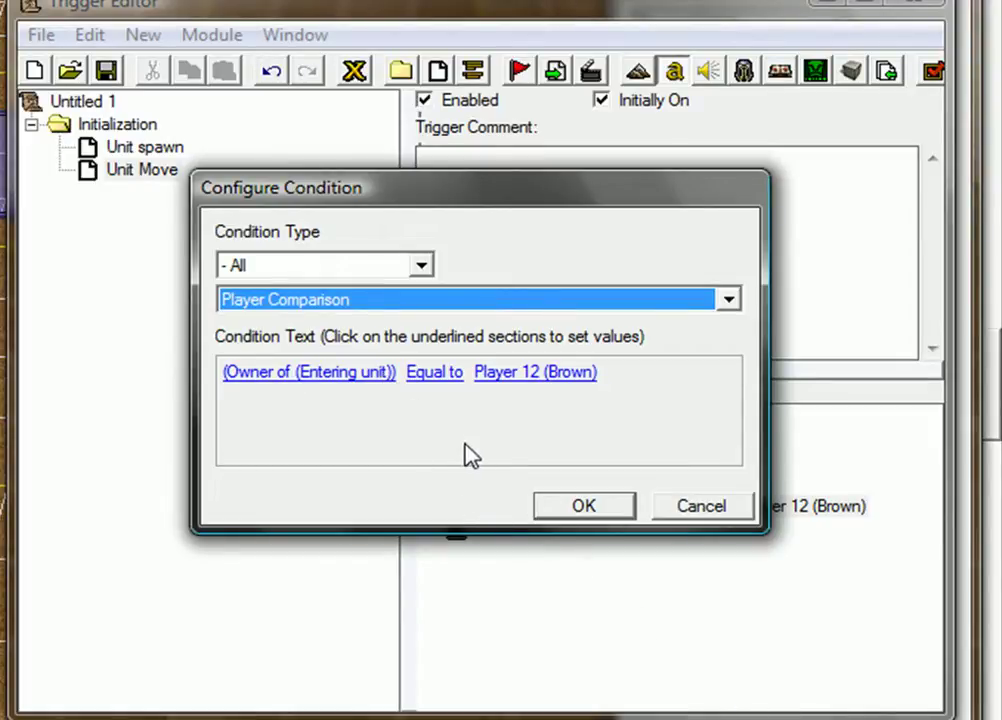
pyautogui.click(577, 492)
# Step: Add a Unit - Issue Order Targeting A Point action ordering the Entering Unit
pyautogui.click(500, 530)
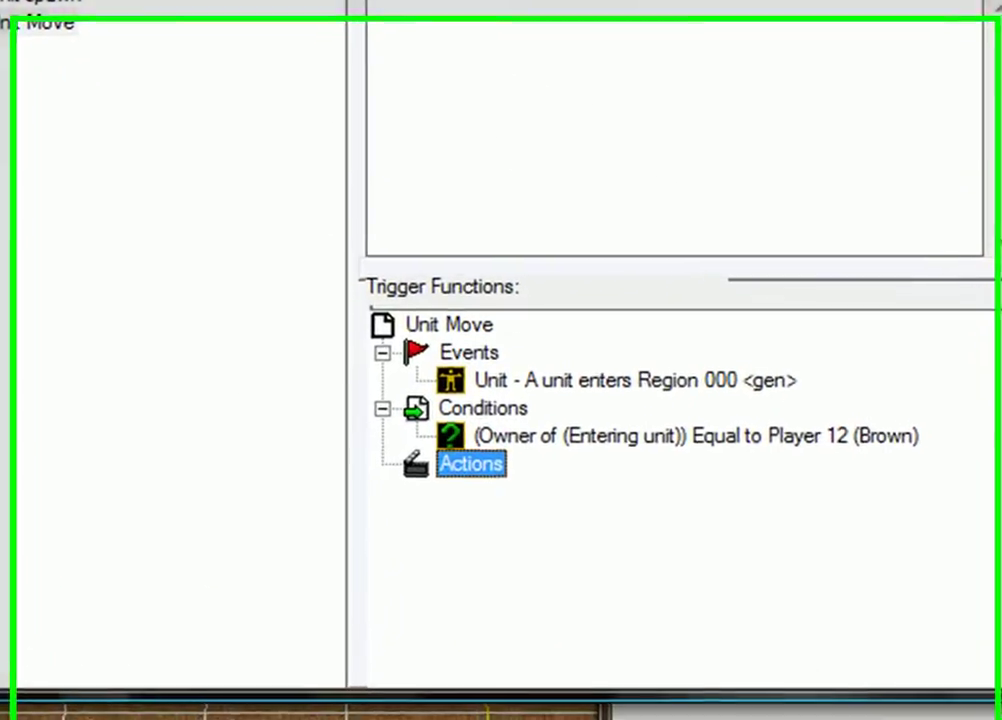
pyautogui.hotkey('ctrl', 'r')
pyautogui.press('u')
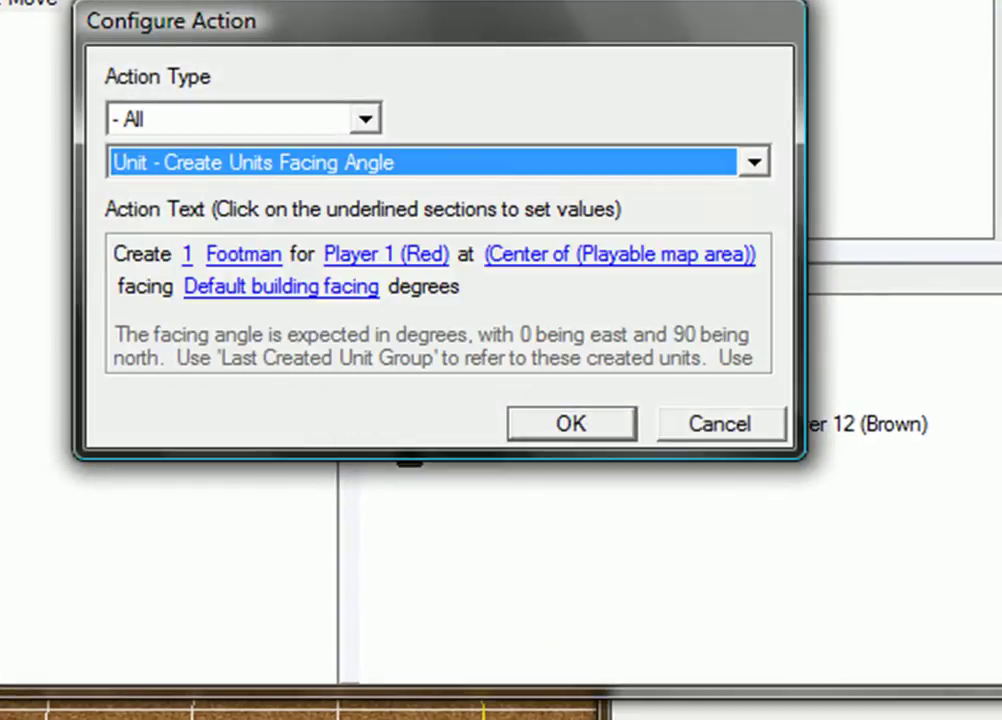
pyautogui.click(452, 166)
pyautogui.scroll(-3, 414, 347)
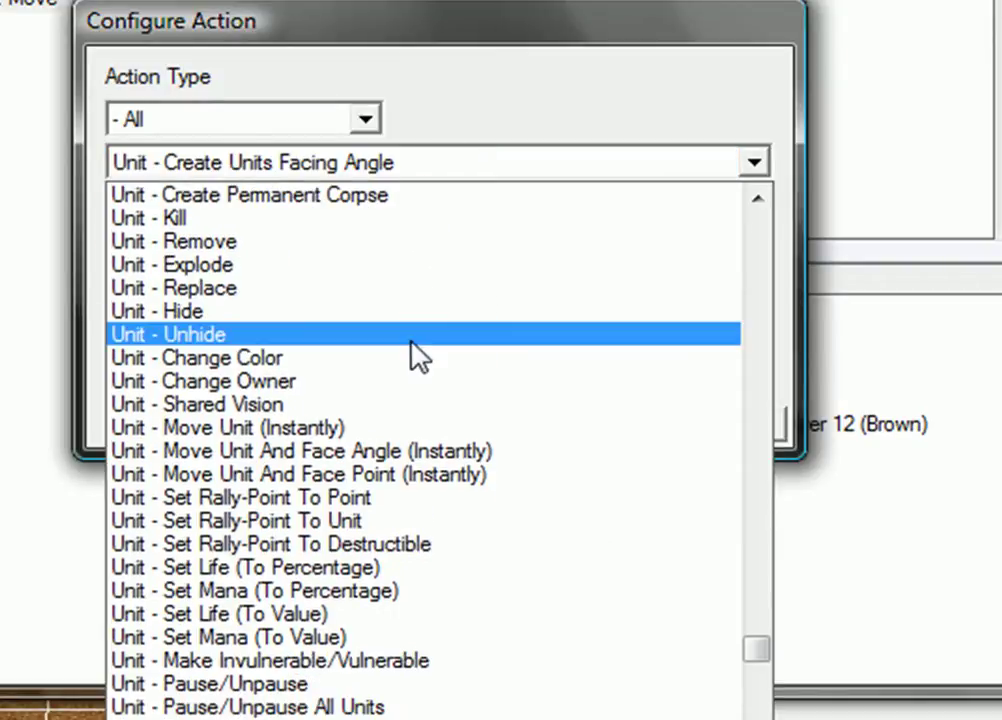
pyautogui.scroll(-11, 410, 368)
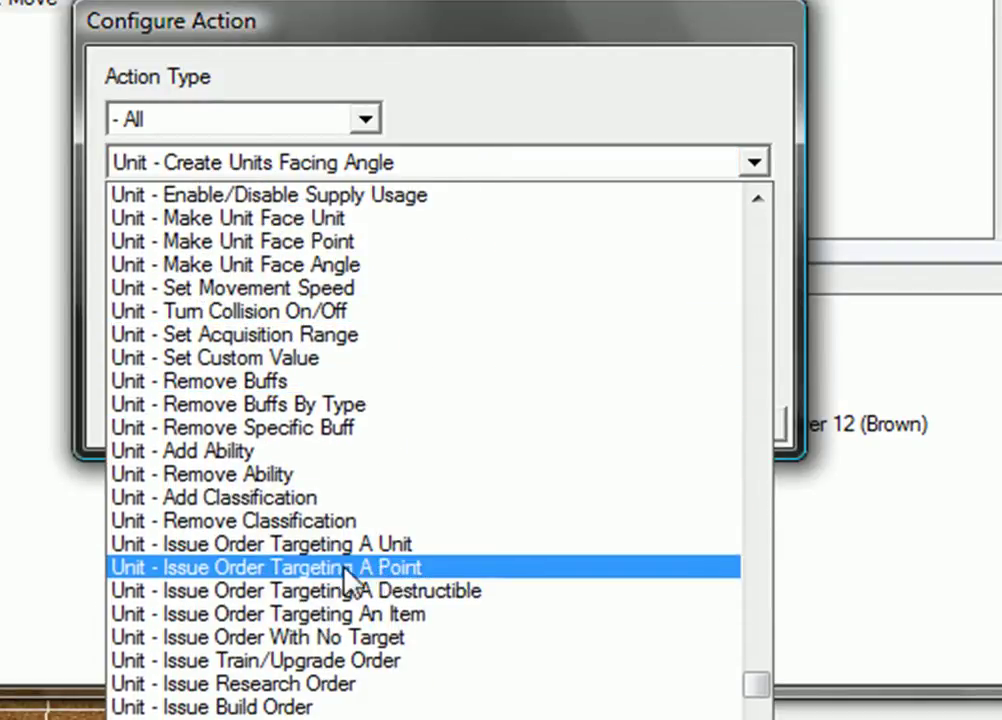
pyautogui.click(265, 567)
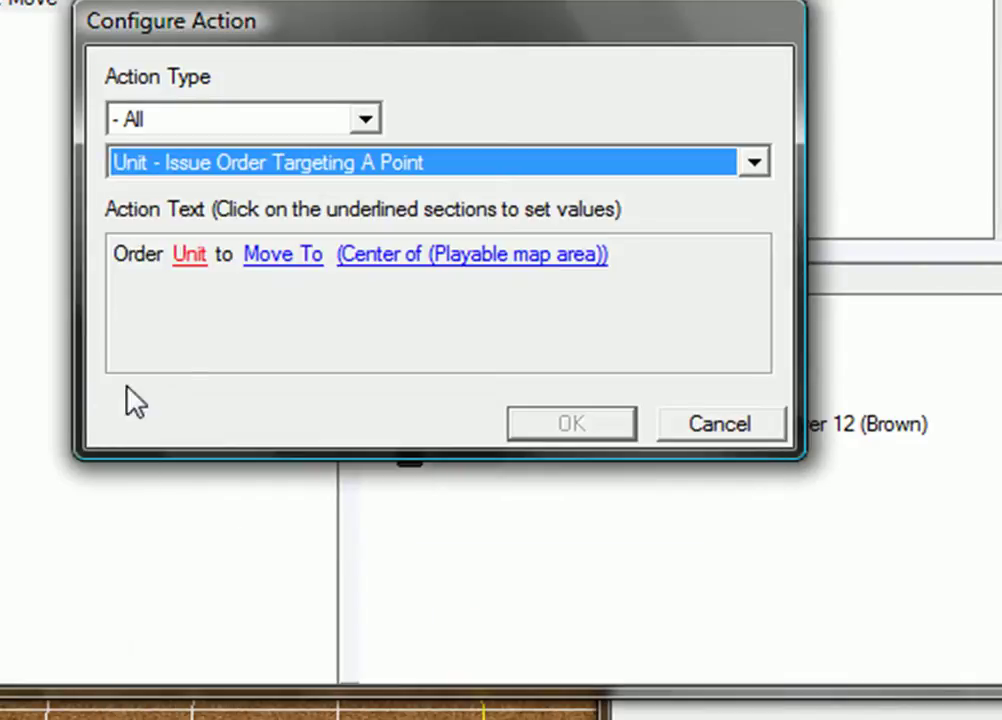
pyautogui.click(192, 258)
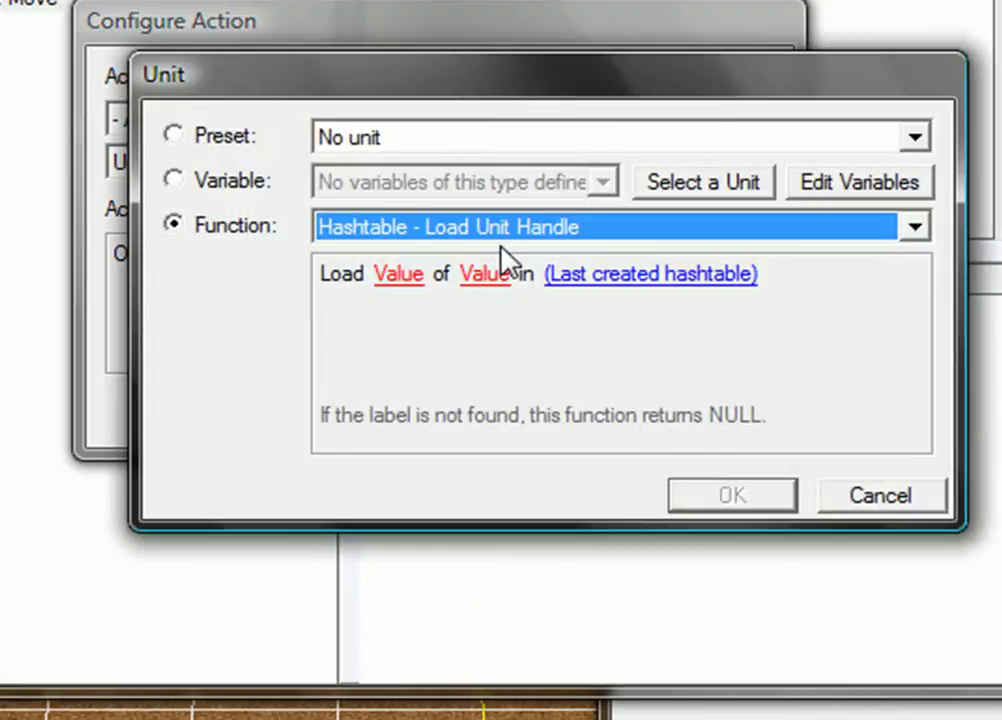
pyautogui.click(502, 240)
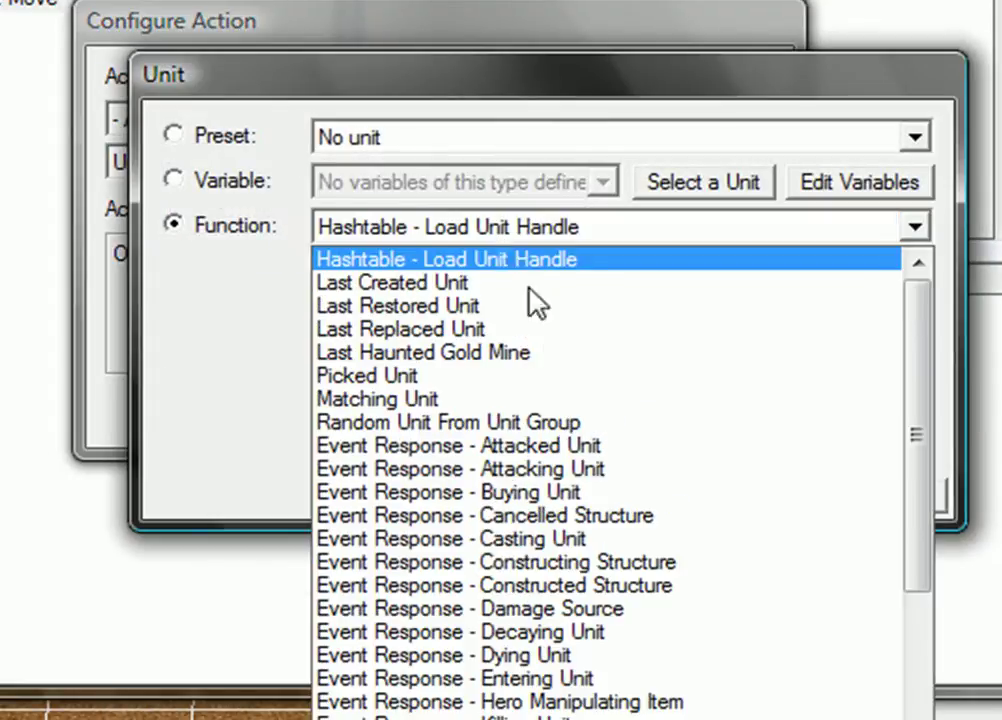
pyautogui.click(600, 679)
pyautogui.click(735, 500)
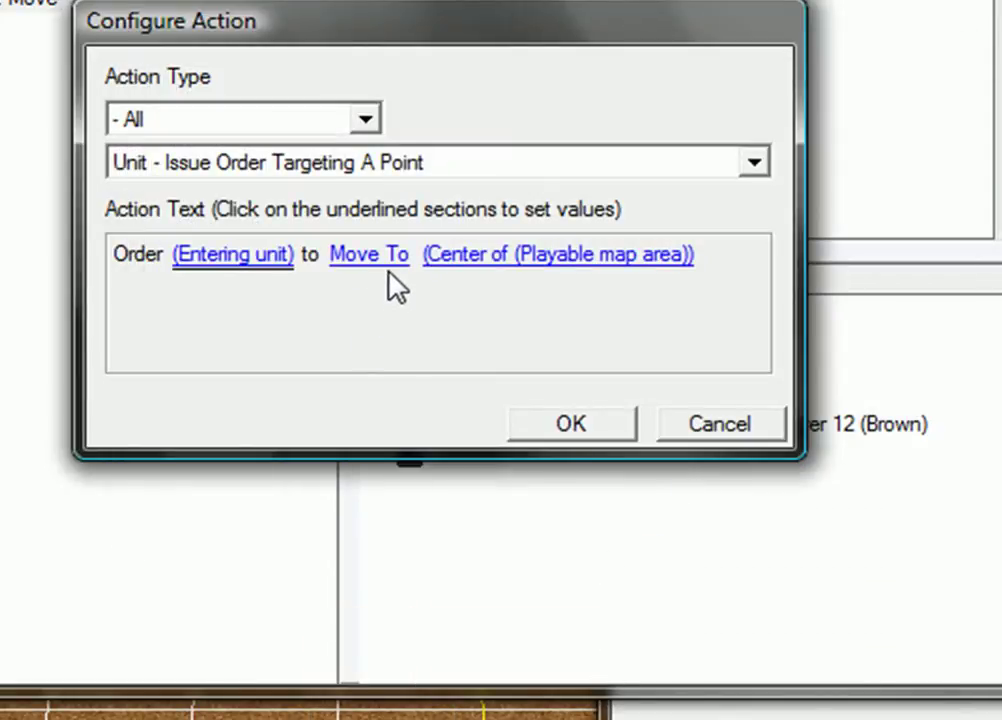
# Step: Keep Move To as the issued order
pyautogui.click(403, 251)
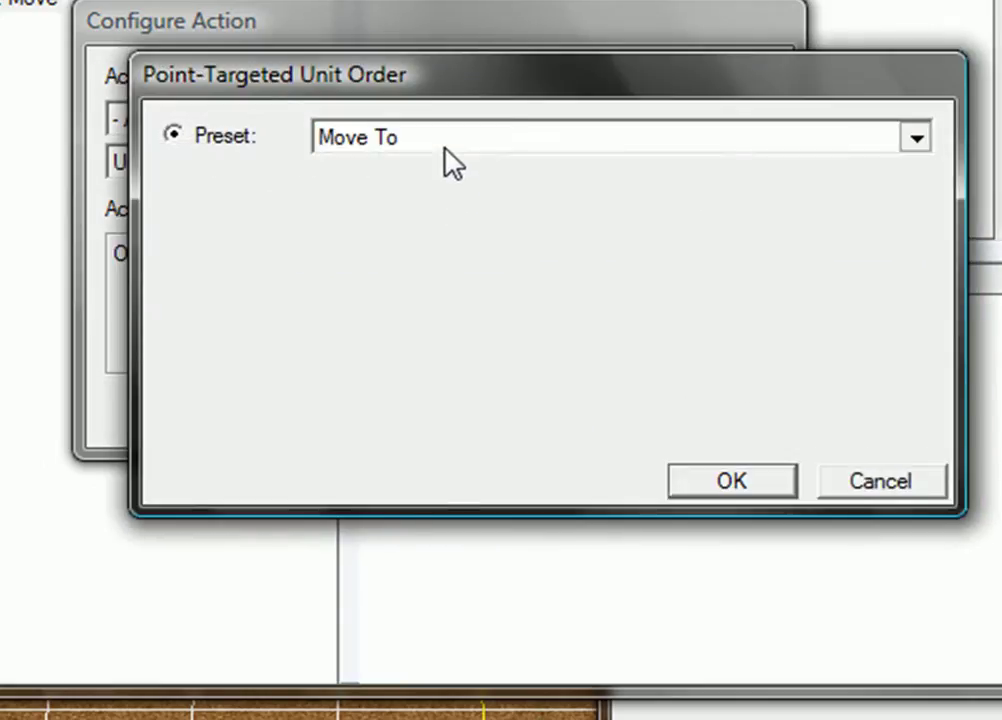
pyautogui.click(450, 160)
pyautogui.scroll(1, 425, 246)
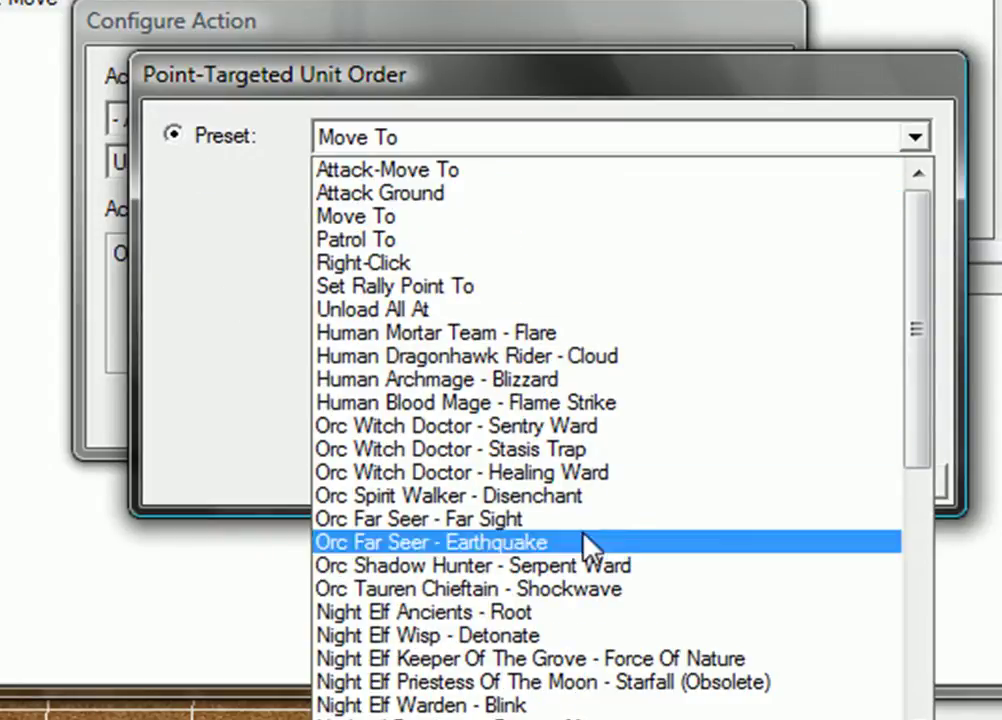
pyautogui.click(365, 228)
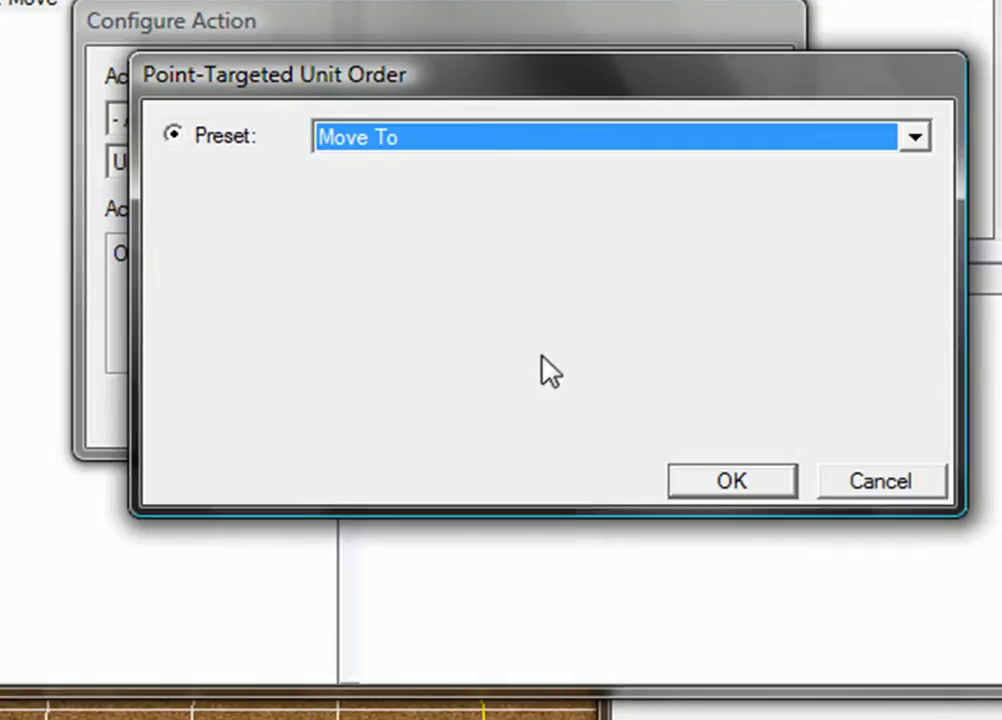
pyautogui.click(714, 488)
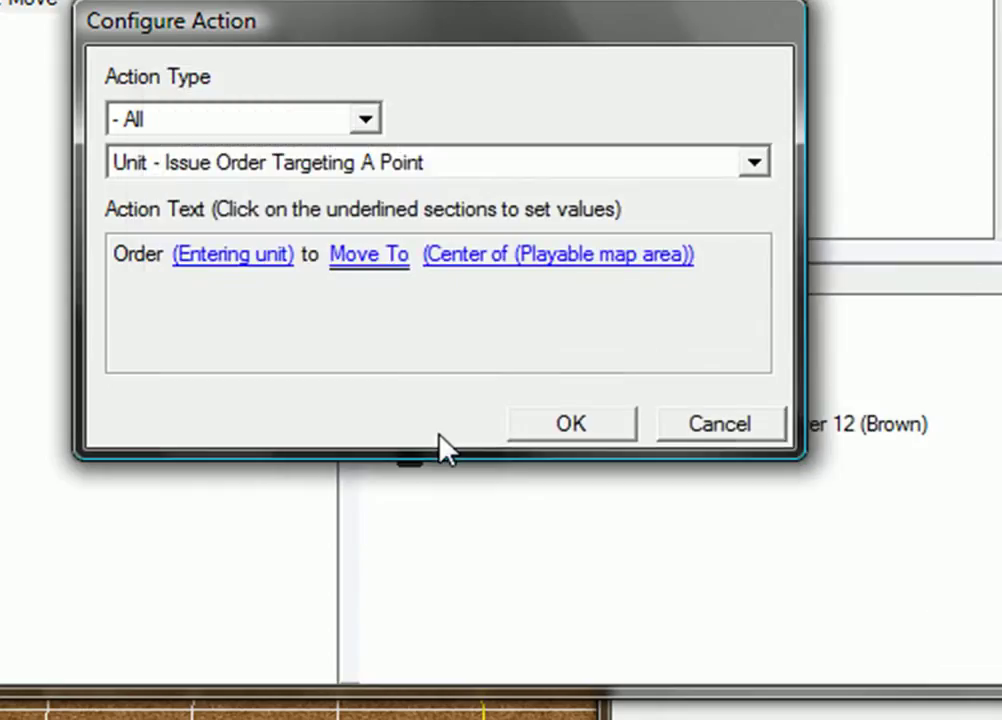
# Step: Set the order's target point to the center of Region 001 <gen>
pyautogui.click(510, 262)
pyautogui.click(496, 229)
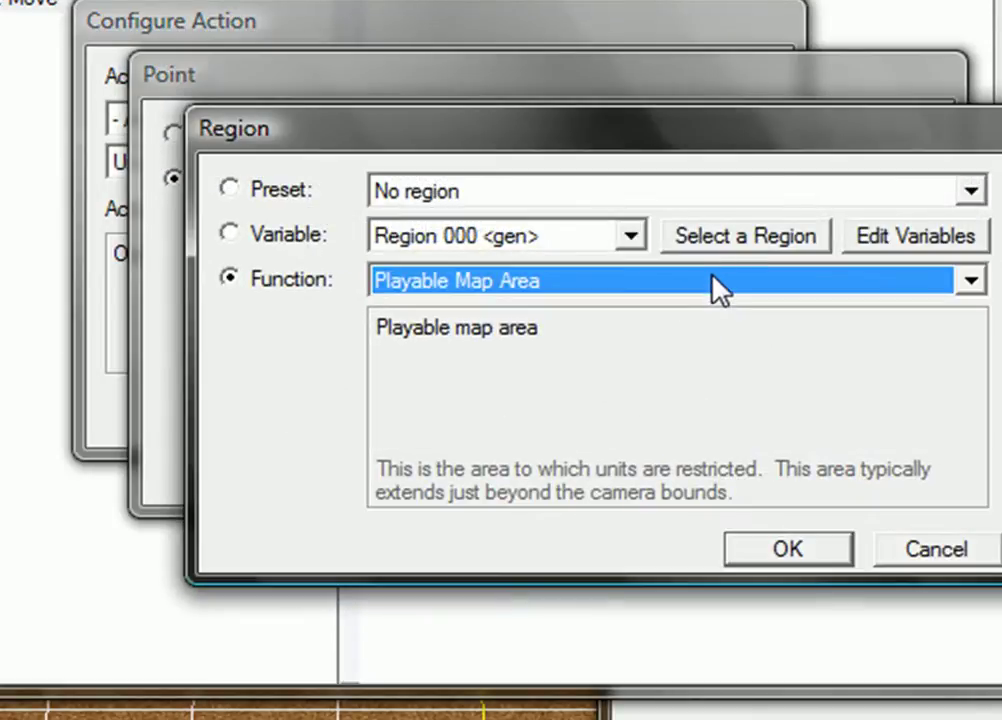
pyautogui.click(745, 233)
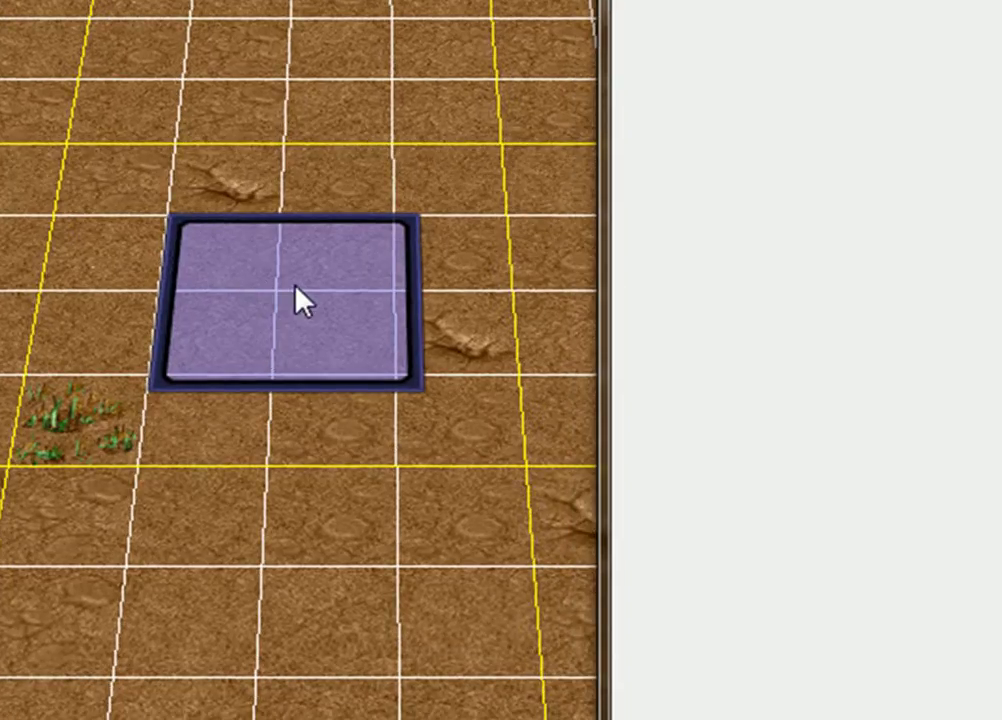
pyautogui.click(300, 300)
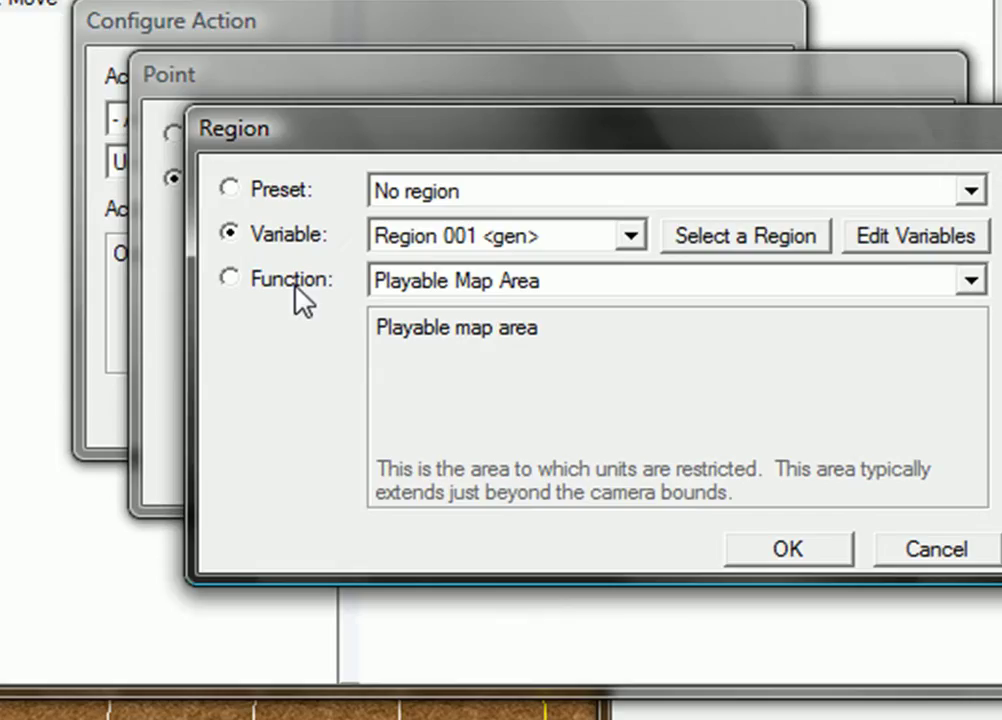
pyautogui.press('Return')
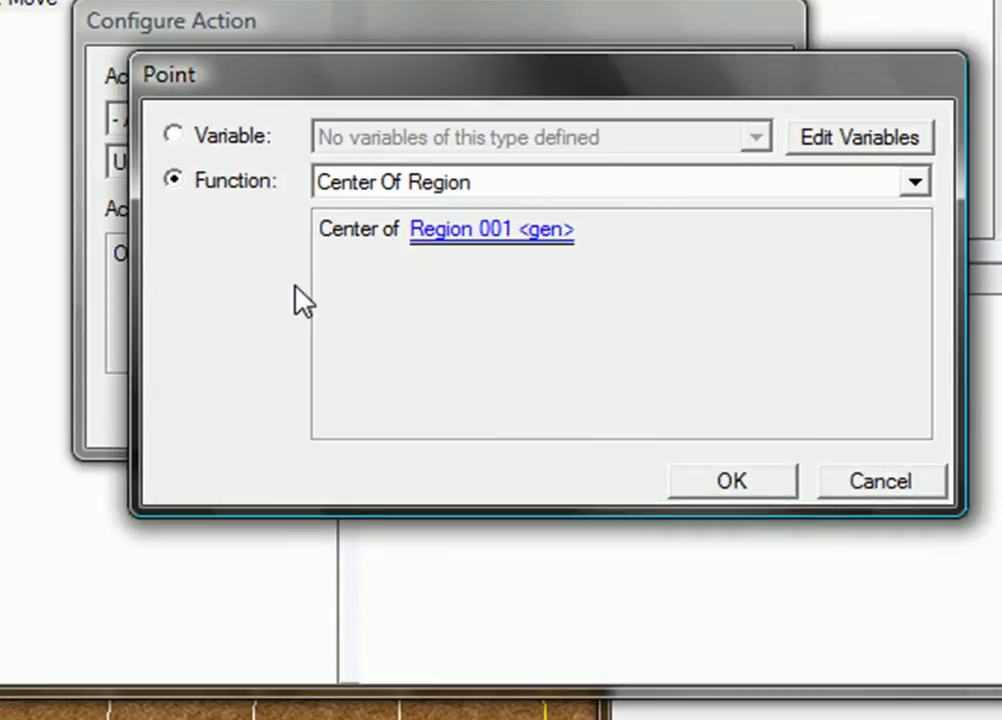
pyautogui.press('Return')
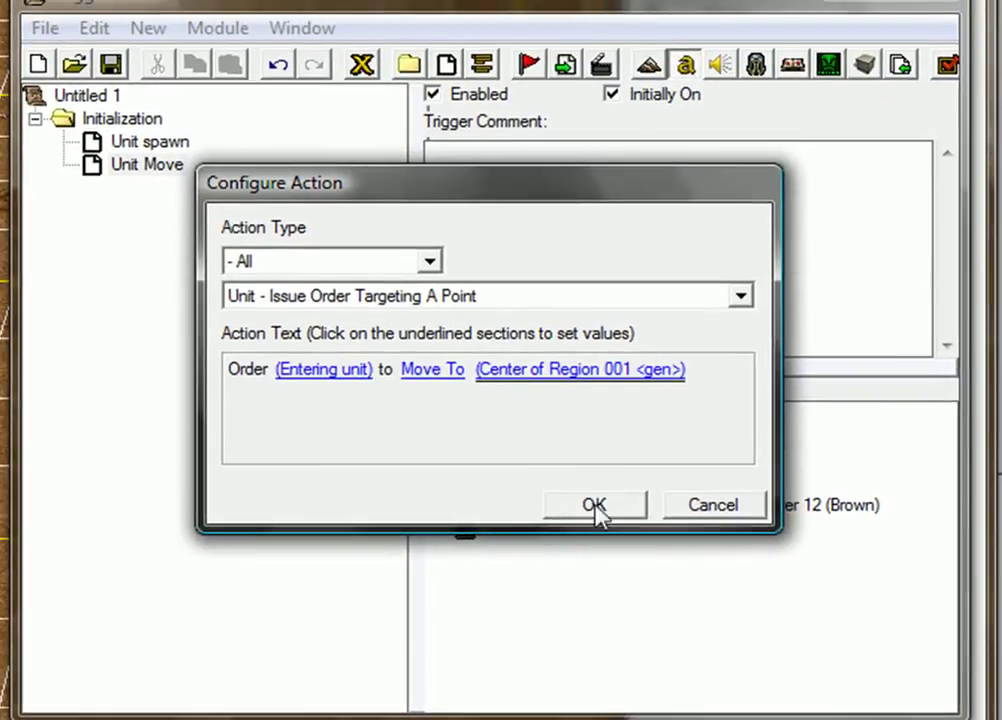
# Step: Confirm the Move To action on Unit Move and create a new trigger named 'Unit Kill'
pyautogui.click(594, 505)
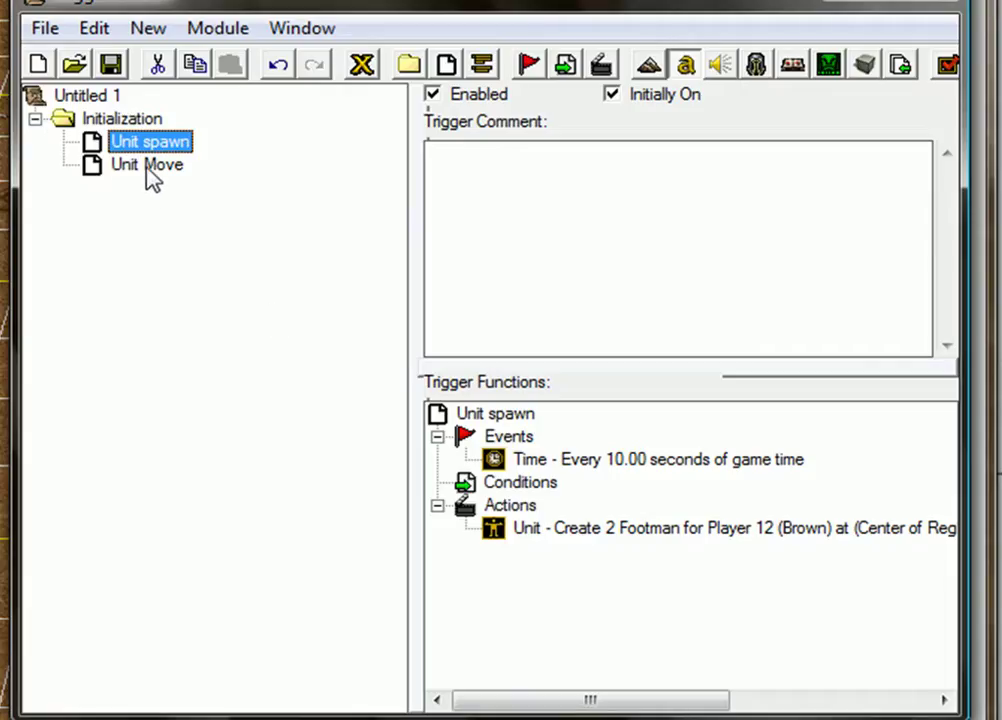
pyautogui.click(147, 166)
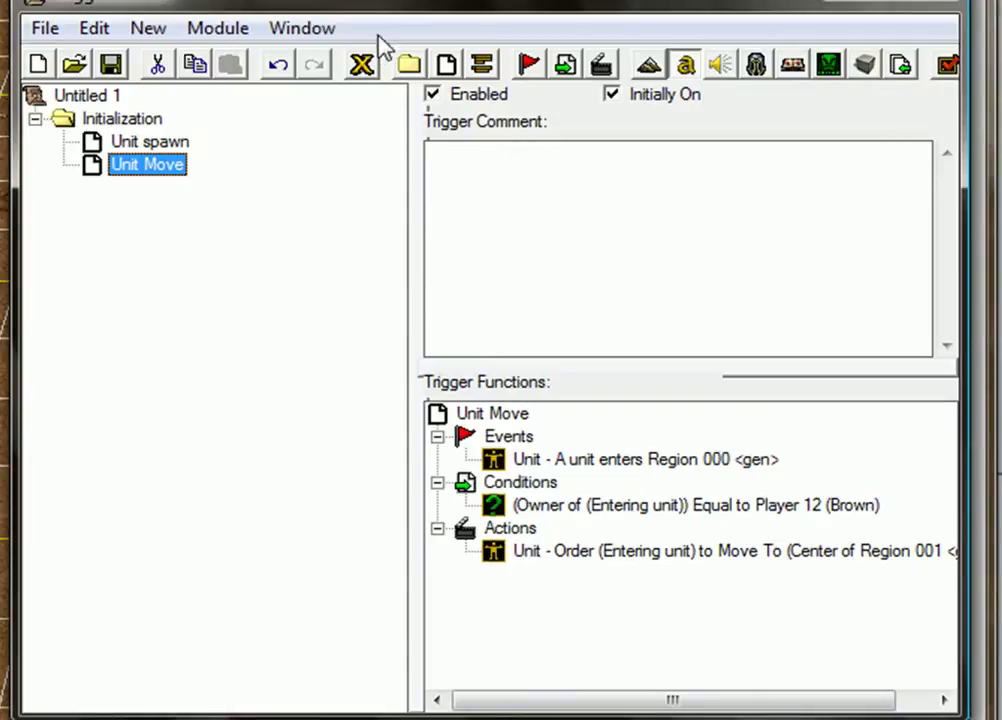
pyautogui.click(450, 77)
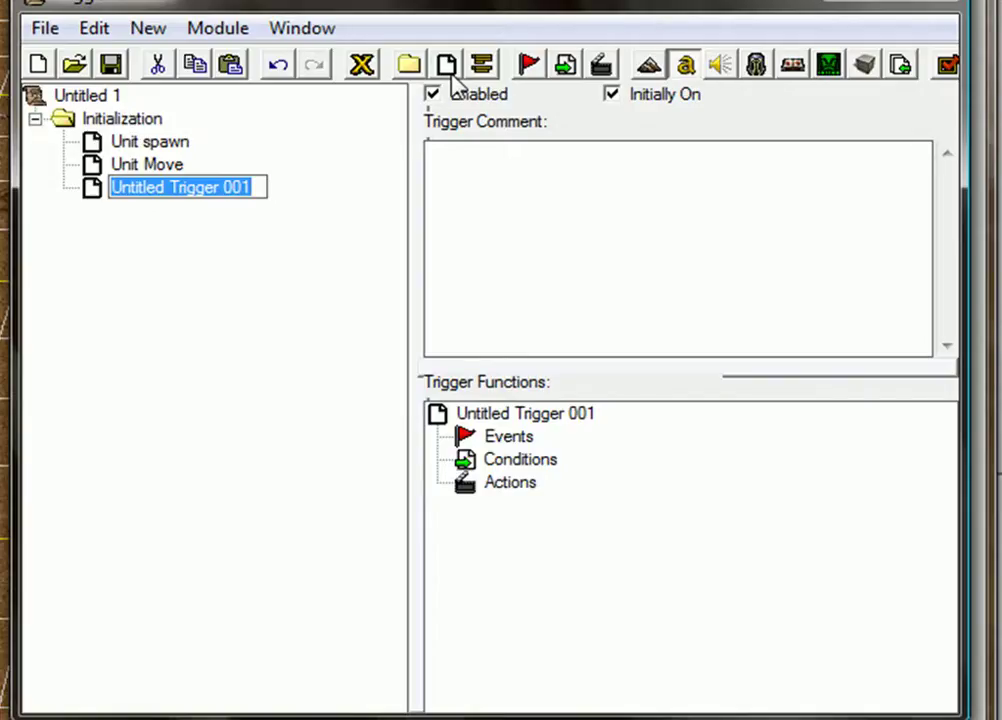
pyautogui.press('BackSpace')
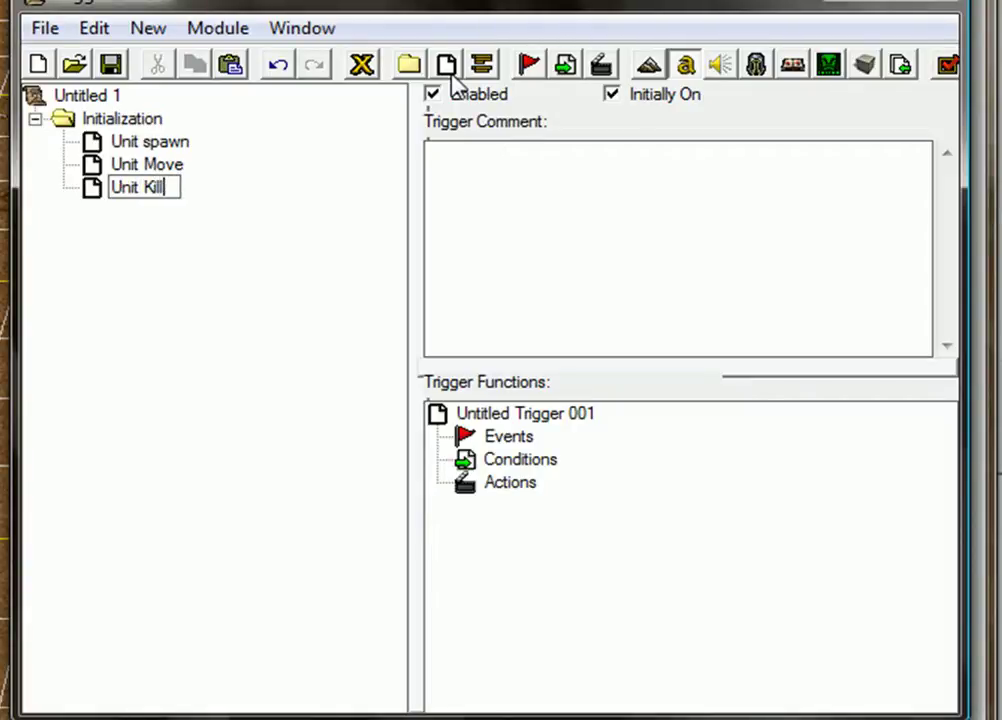
pyautogui.press('Return')
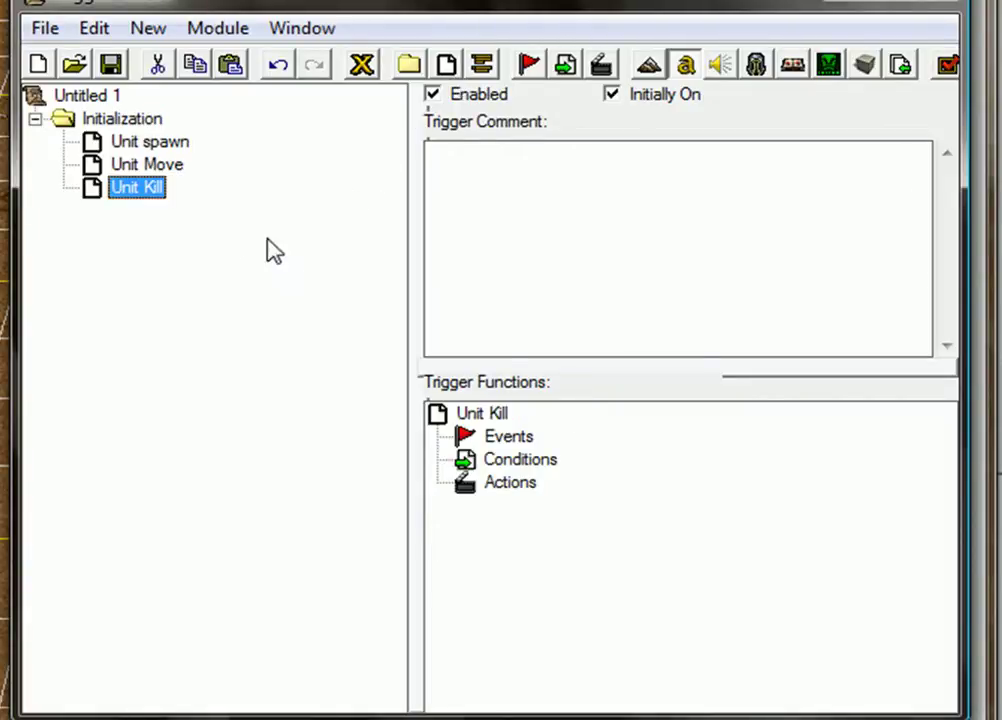
pyautogui.click(515, 437)
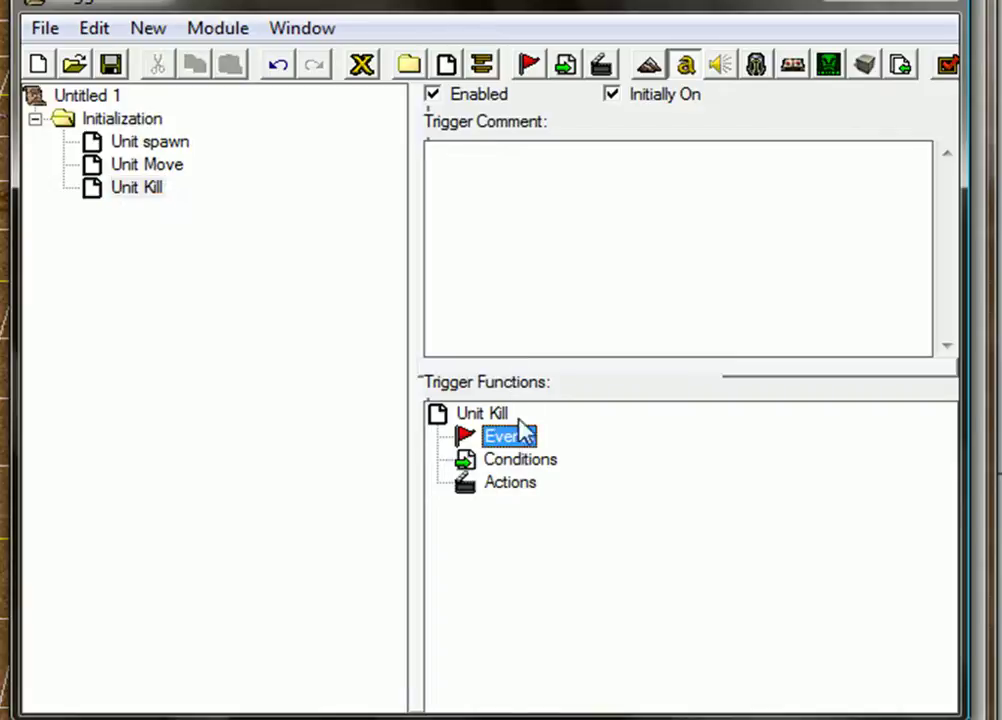
# Step: Compare Unit Move with the empty Unit Kill trigger, then delete Unit Kill
pyautogui.click(148, 165)
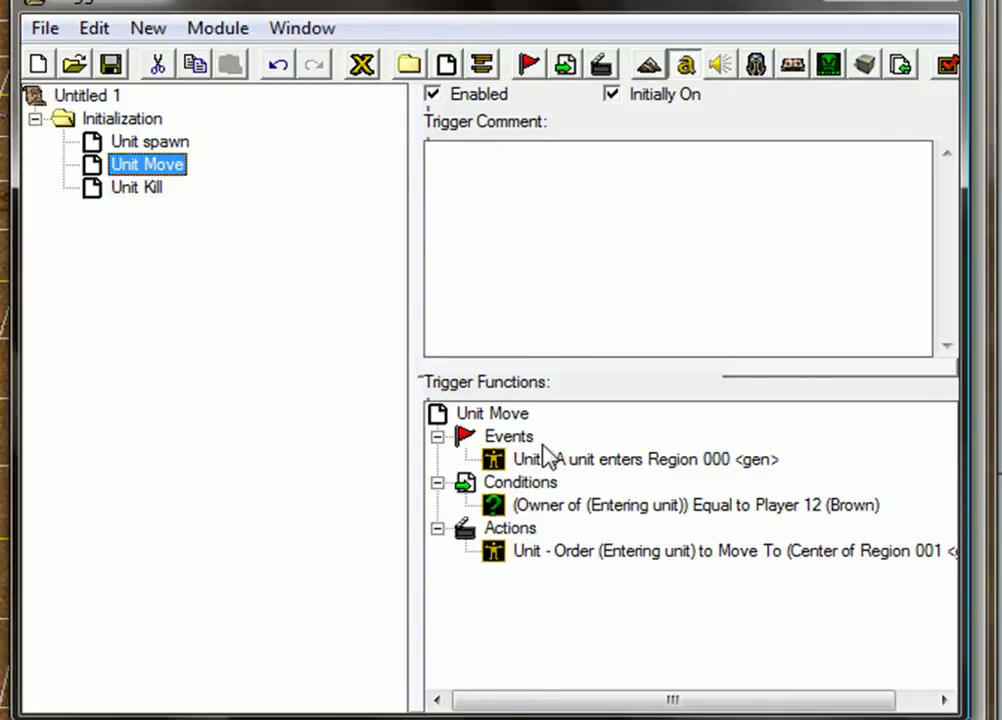
pyautogui.click(138, 189)
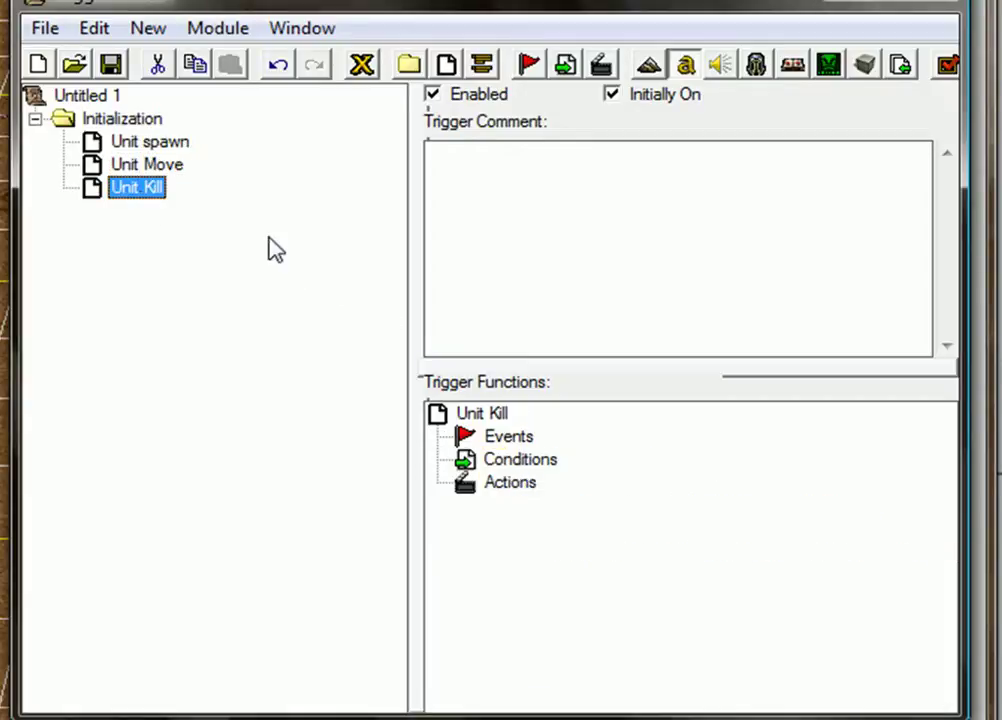
pyautogui.click(145, 164)
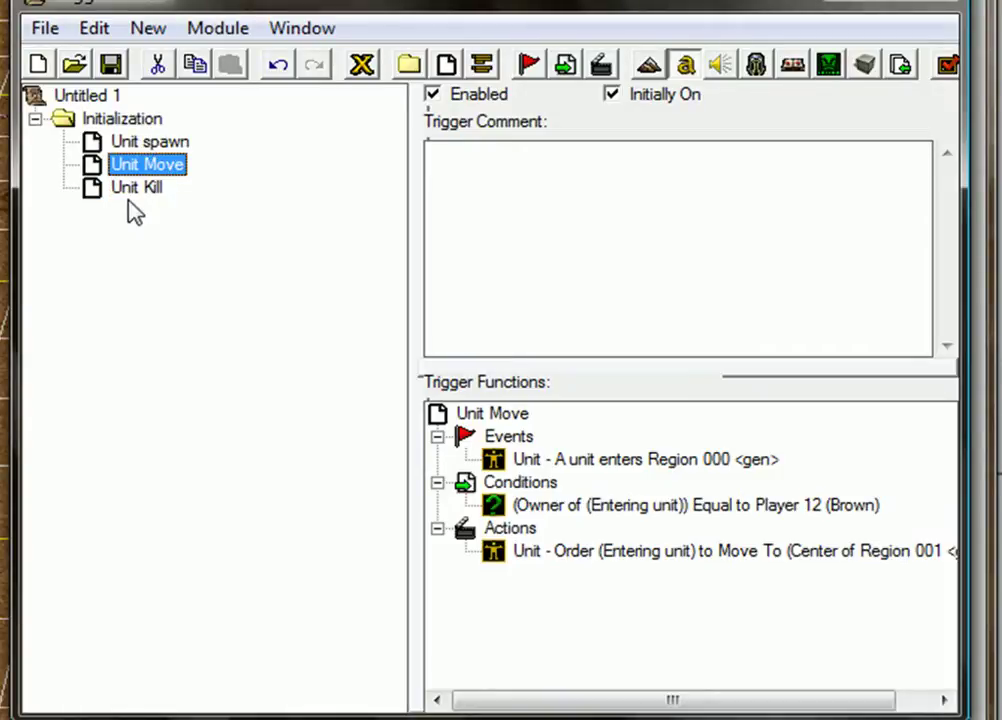
pyautogui.click(138, 192)
pyautogui.press('Delete')
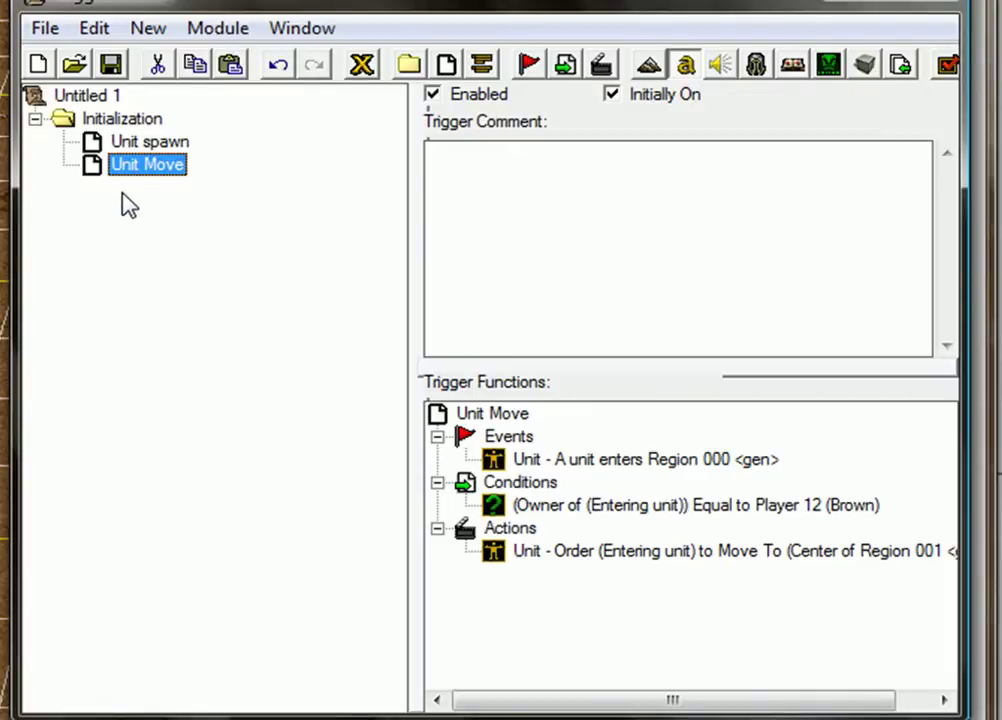
# Step: Paste a copy of Unit Move and rename 'Unit Move Copy' to 'Unit Kill'
pyautogui.hotkey('ctrl', 'v')
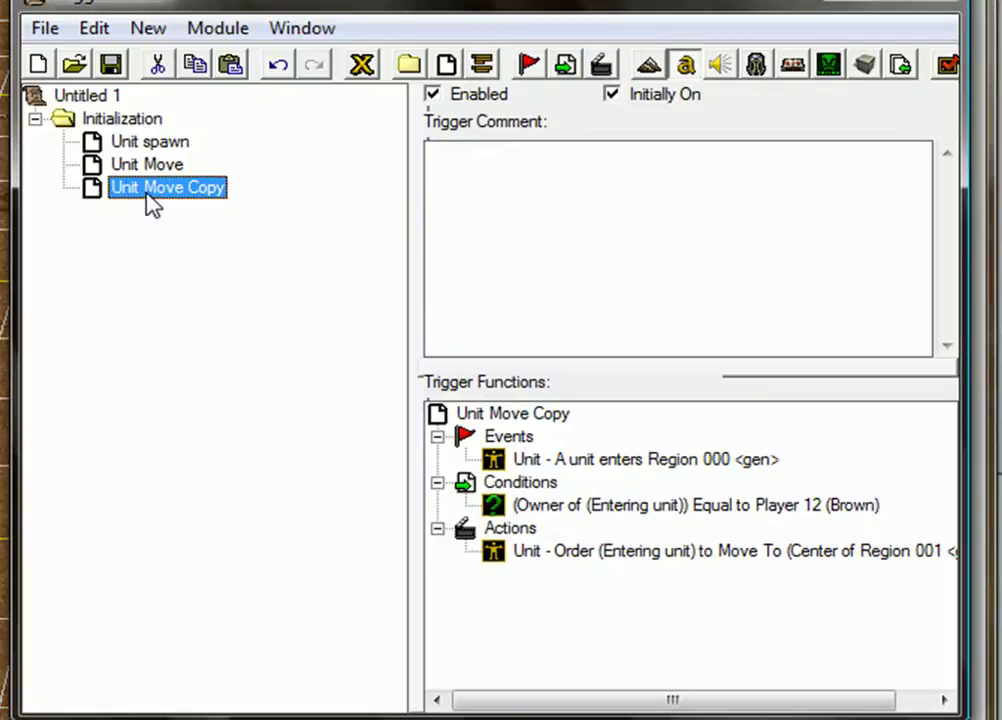
pyautogui.click(152, 203)
pyautogui.press('End')
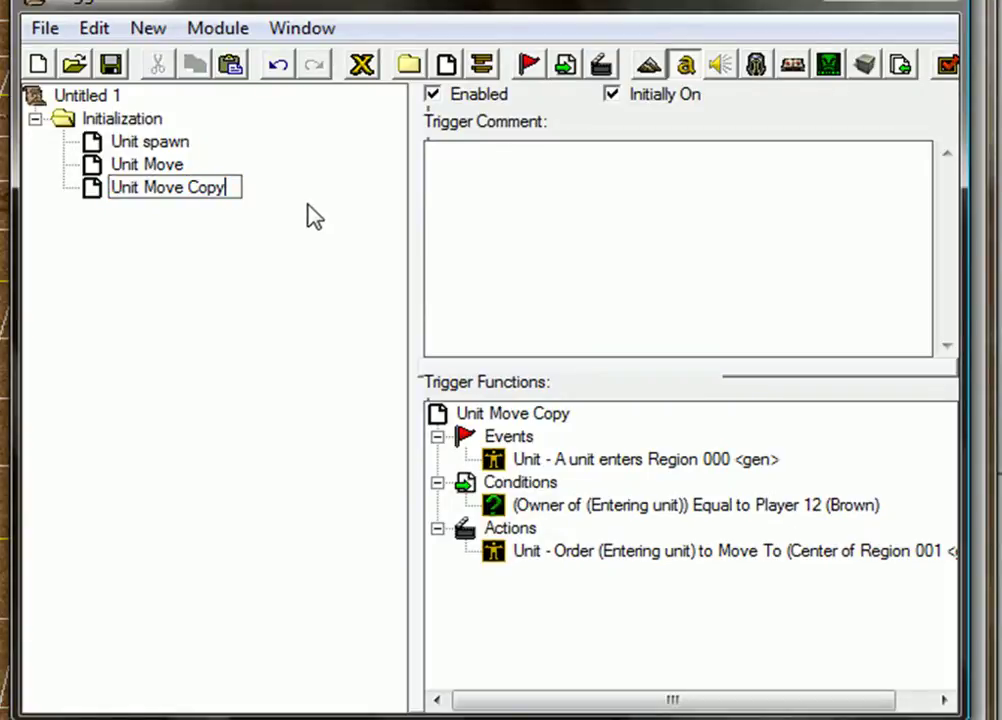
pyautogui.press('BackSpace')
pyautogui.press('BackSpace')
pyautogui.press('BackSpace')
pyautogui.press('BackSpace')
pyautogui.press('BackSpace')
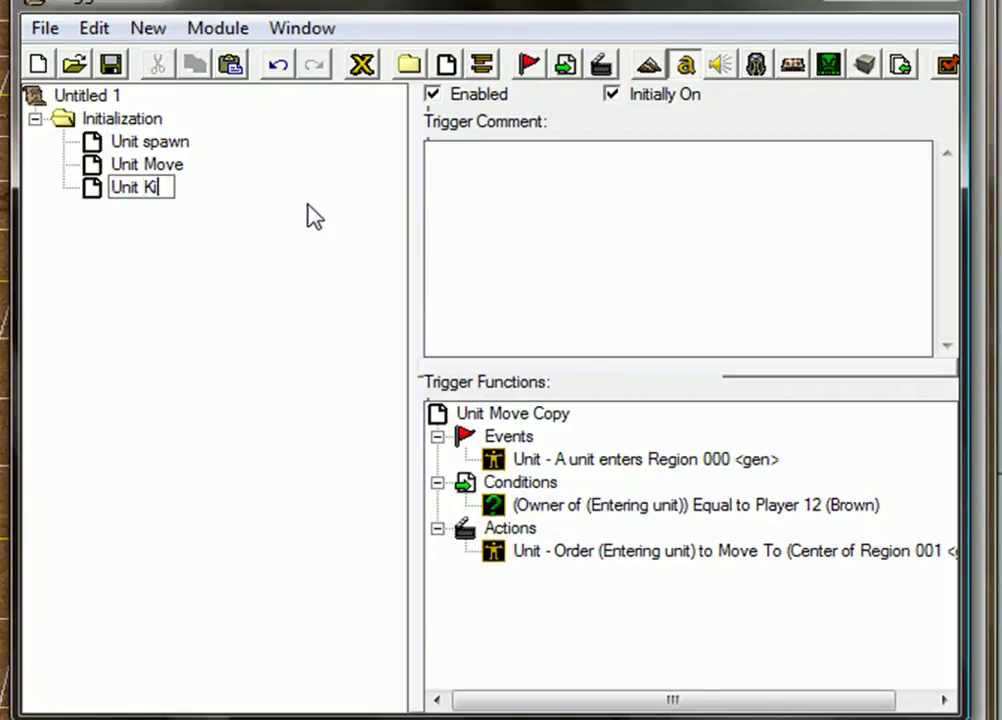
pyautogui.write('Kill')
pyautogui.press('Return')
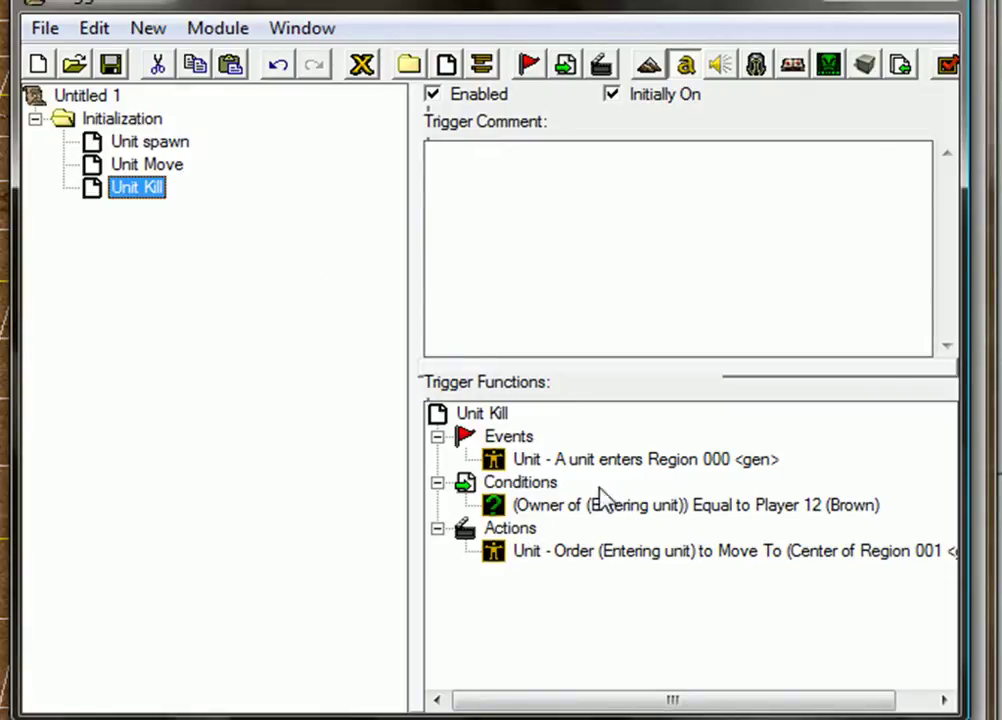
# Step: Set the Unit Kill trigger's unit-enters-region event to Region 001
pyautogui.doubleClick(637, 462)
pyautogui.click(375, 378)
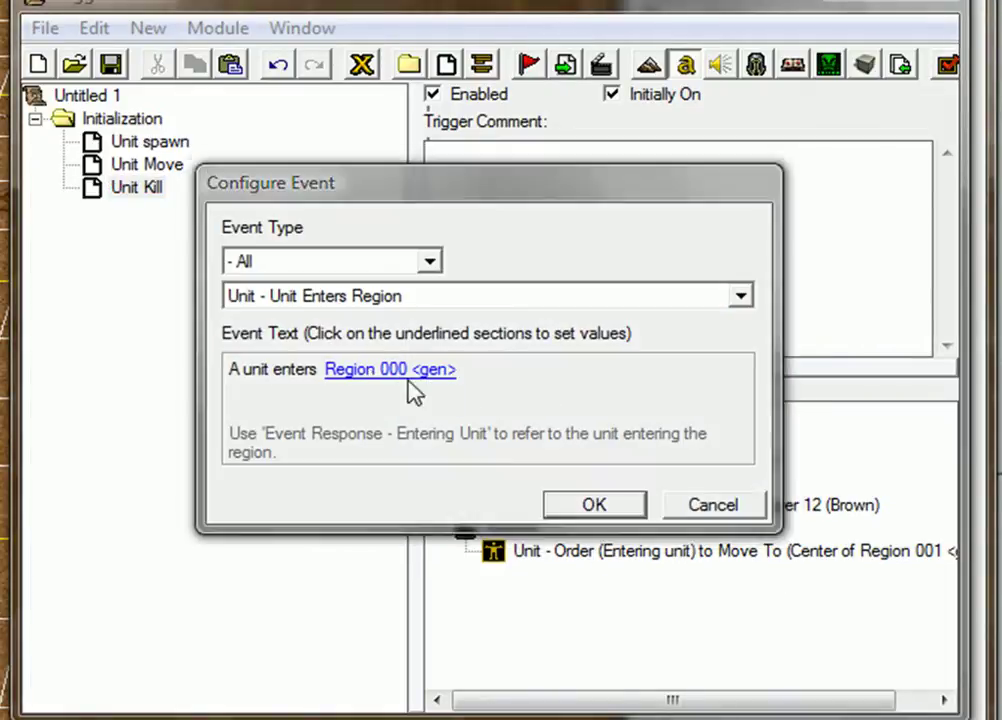
pyautogui.click(687, 311)
pyautogui.click(358, 420)
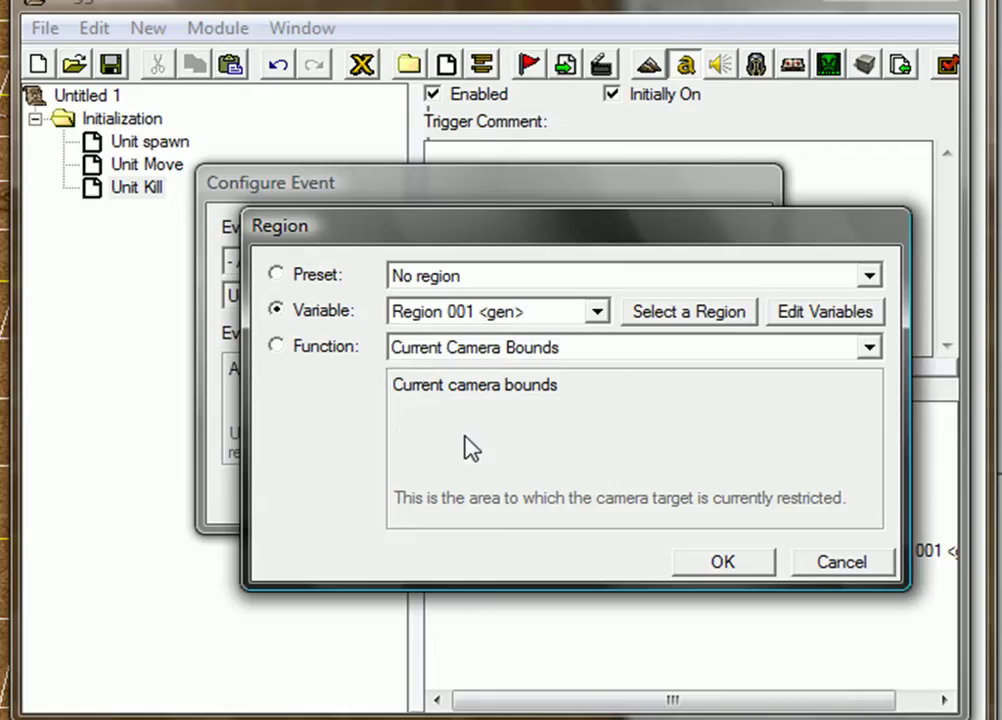
pyautogui.press('Return')
pyautogui.press('Return')
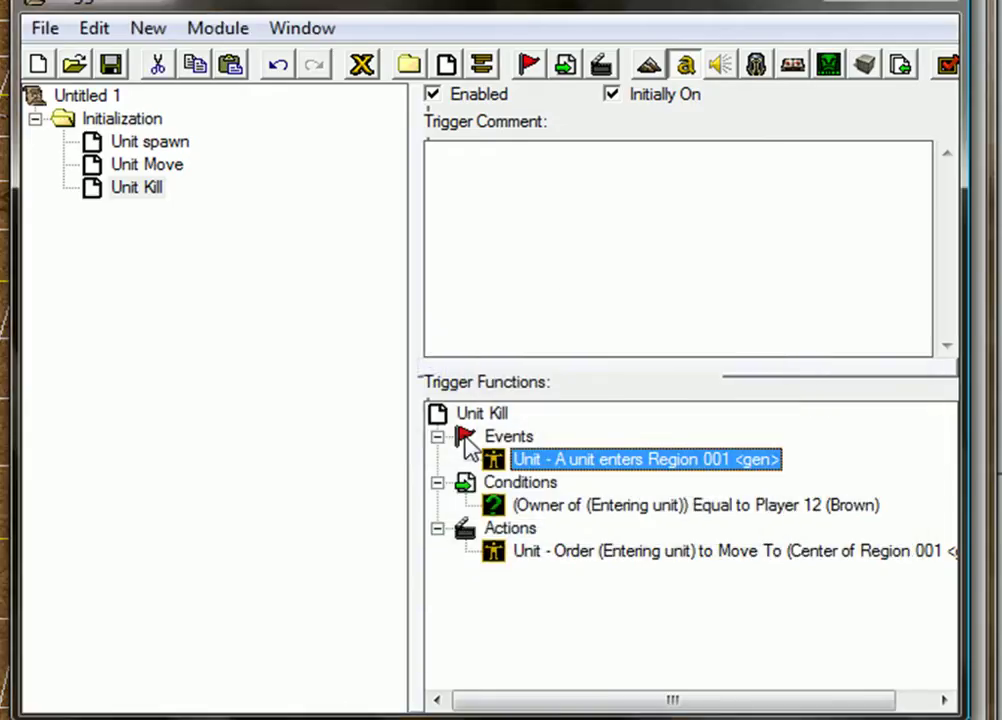
# Step: Replace the move-to action with Unit - Kill targeting Event Response - Entering Unit
pyautogui.doubleClick(664, 550)
pyautogui.click(405, 308)
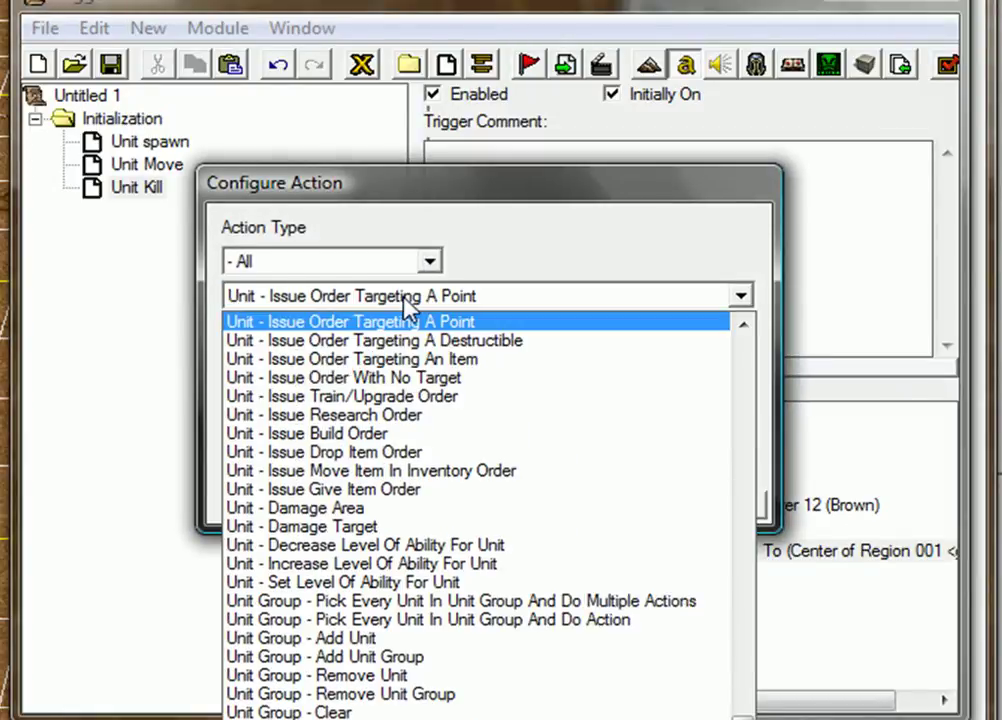
pyautogui.scroll(3, 354, 410)
pyautogui.scroll(11, 300, 270)
pyautogui.scroll(6, 330, 290)
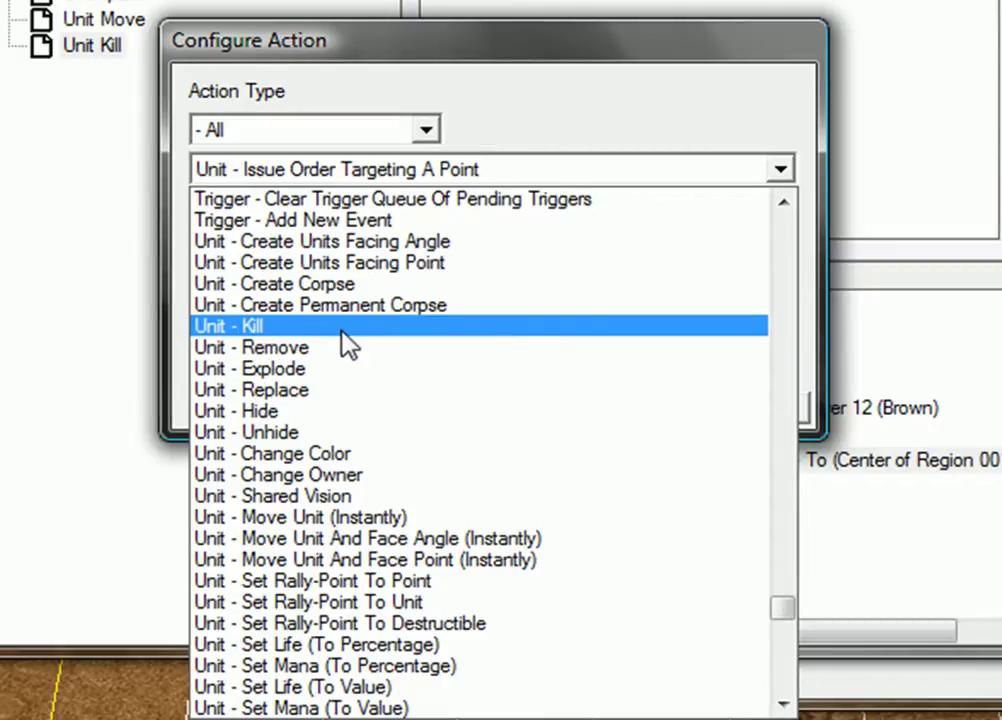
pyautogui.click(341, 333)
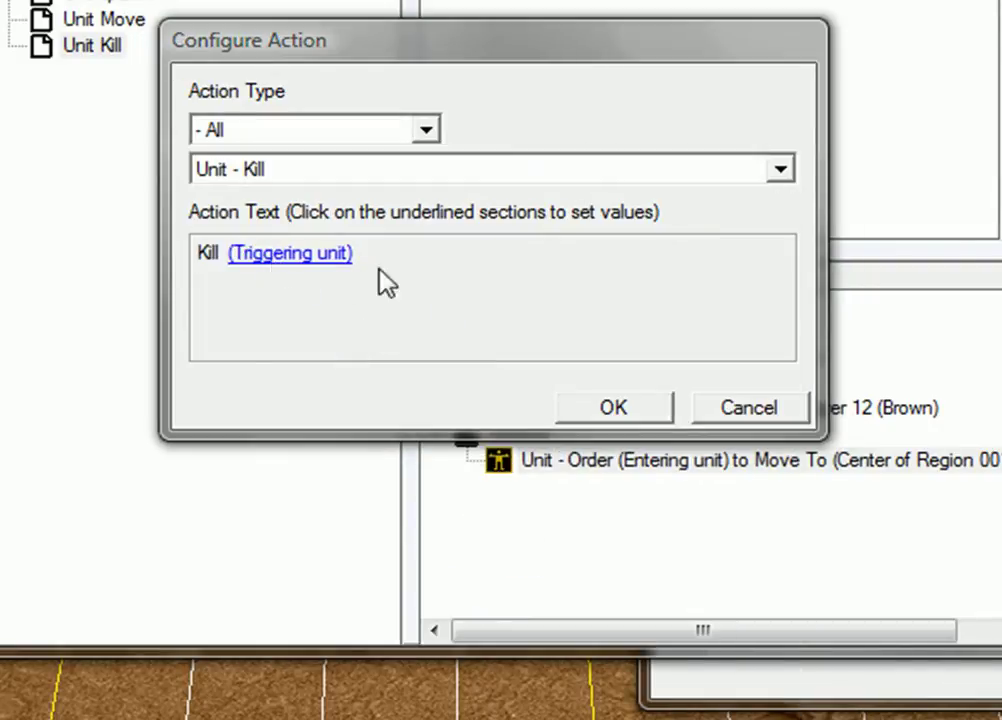
pyautogui.click(290, 253)
pyautogui.click(521, 230)
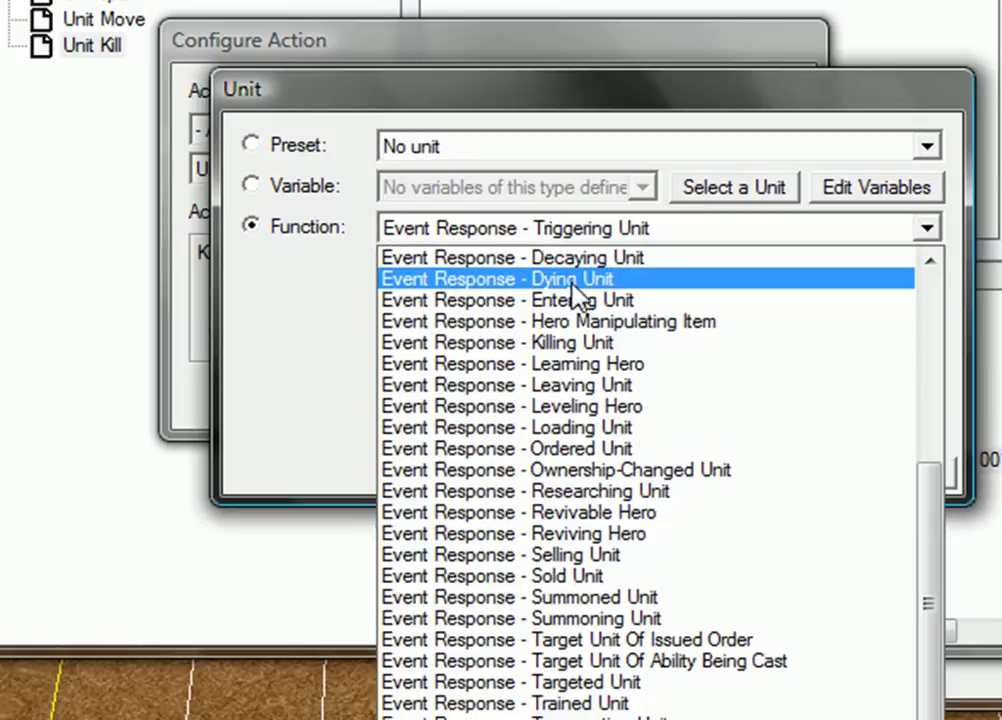
pyautogui.click(575, 300)
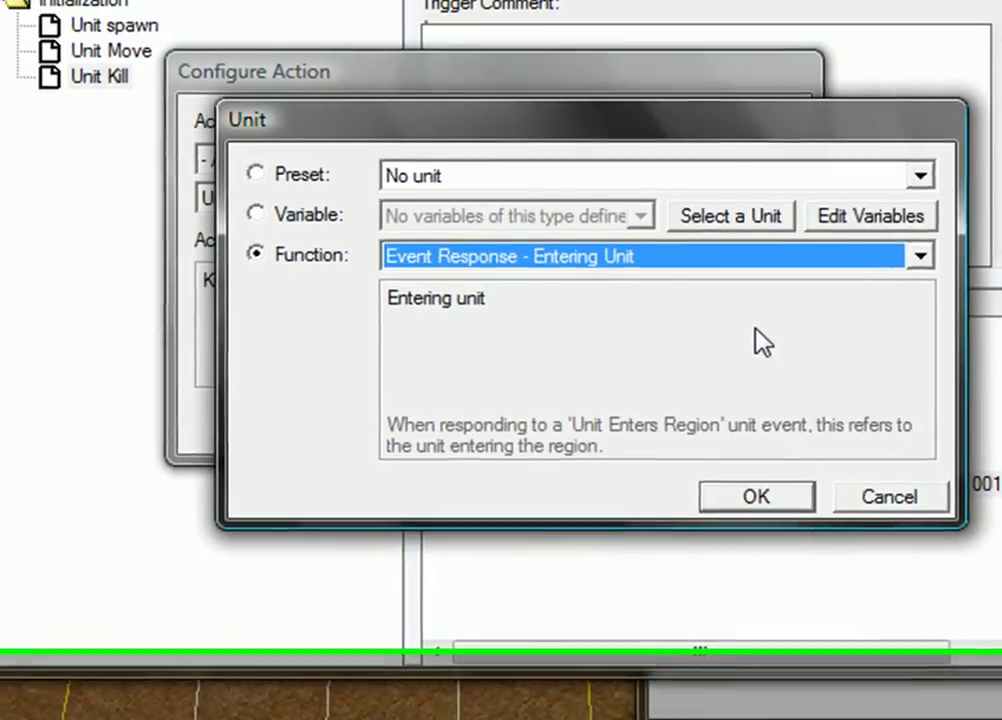
pyautogui.click(756, 496)
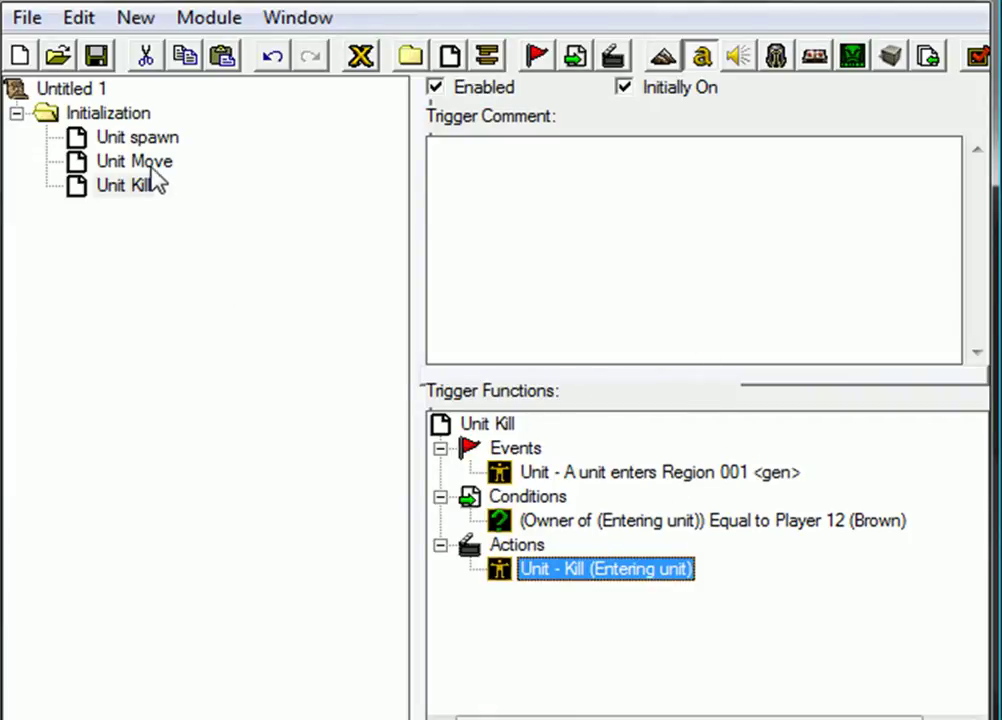
# Step: Create a new trigger after Unit Kill, keeping the default name Untitled Trigger 001
pyautogui.click(130, 137)
pyautogui.click(148, 163)
pyautogui.click(130, 186)
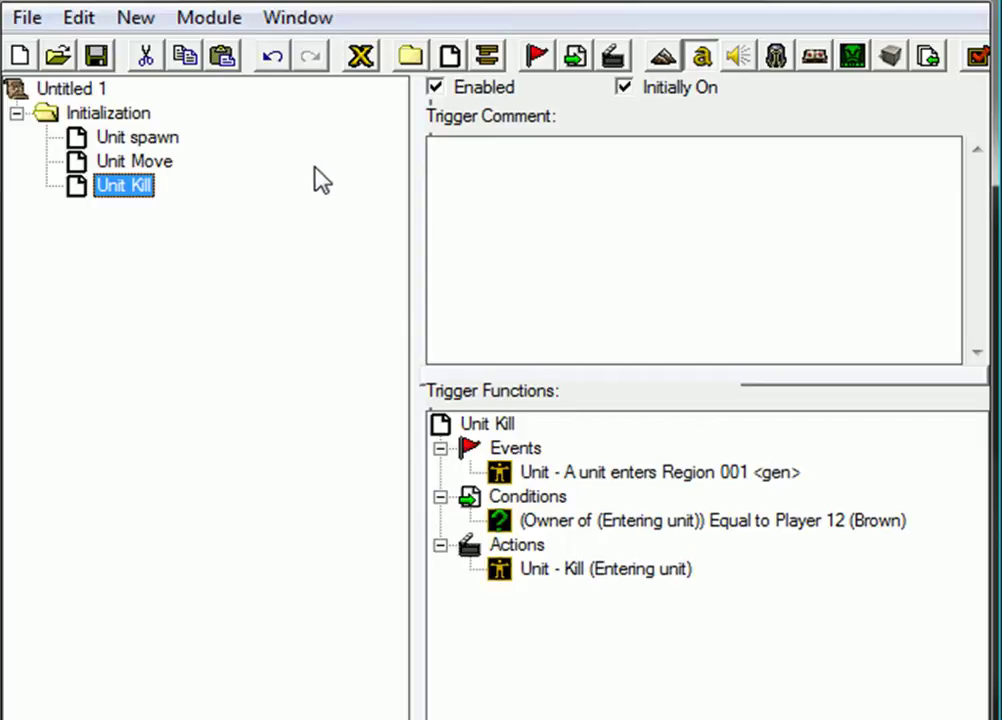
pyautogui.click(444, 60)
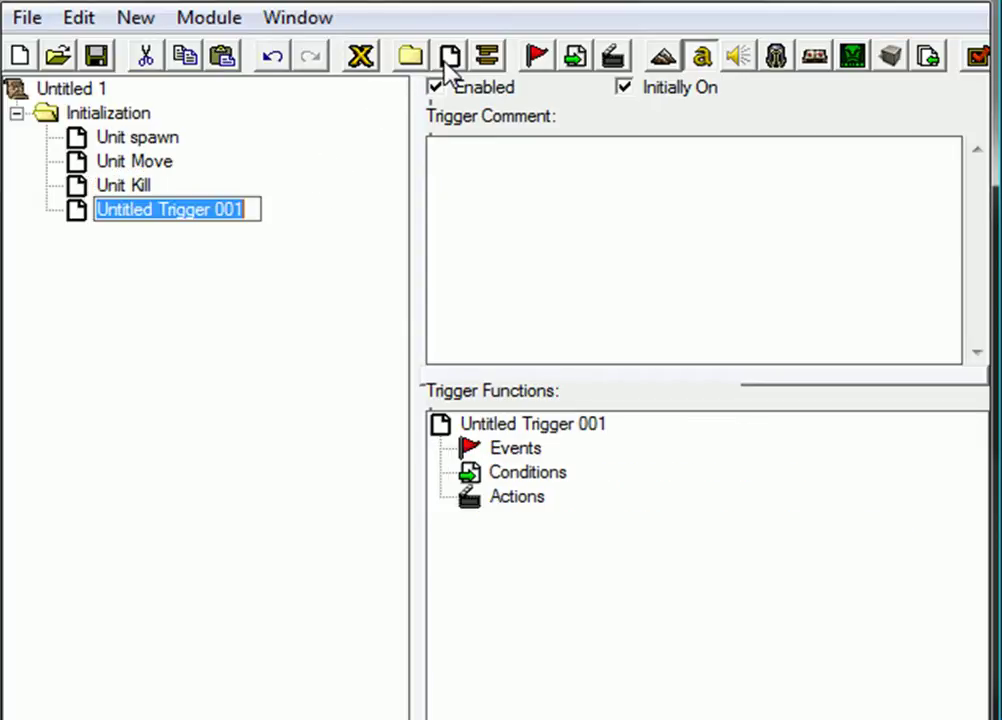
pyautogui.press('Delete')
pyautogui.click(242, 221)
# Step: Browse back through Unit Kill, Unit Move and Unit spawn triggers
pyautogui.click(115, 185)
pyautogui.click(130, 161)
pyautogui.click(135, 137)
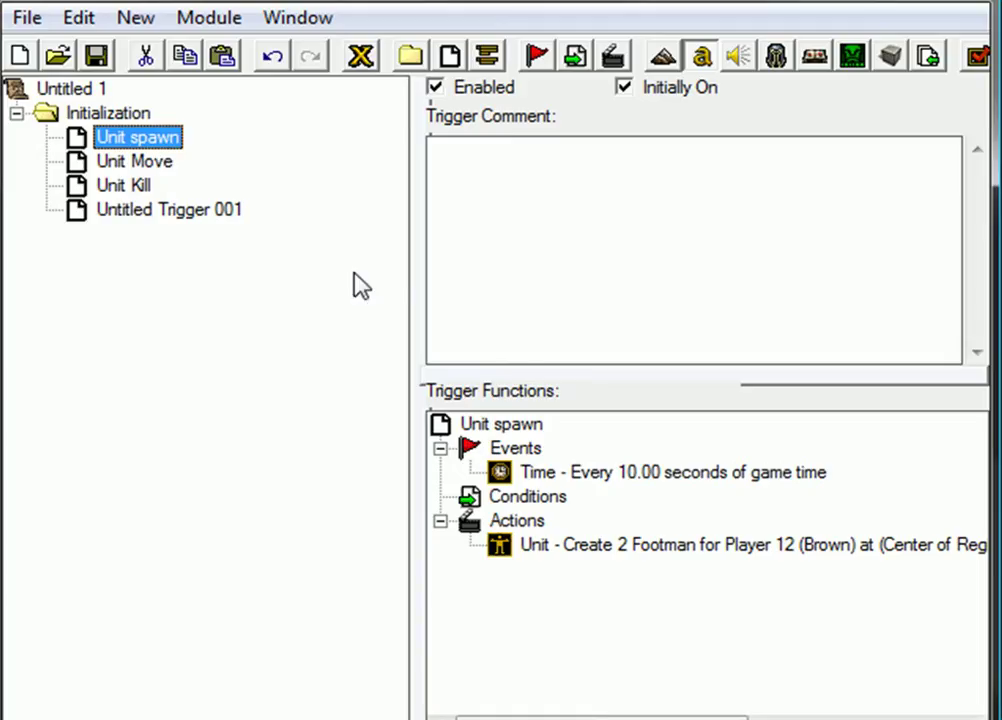
# Step: Check that the Create 2 Footman action uses Player 12 (Brown), leaving it unchanged
pyautogui.doubleClick(760, 546)
pyautogui.click(445, 380)
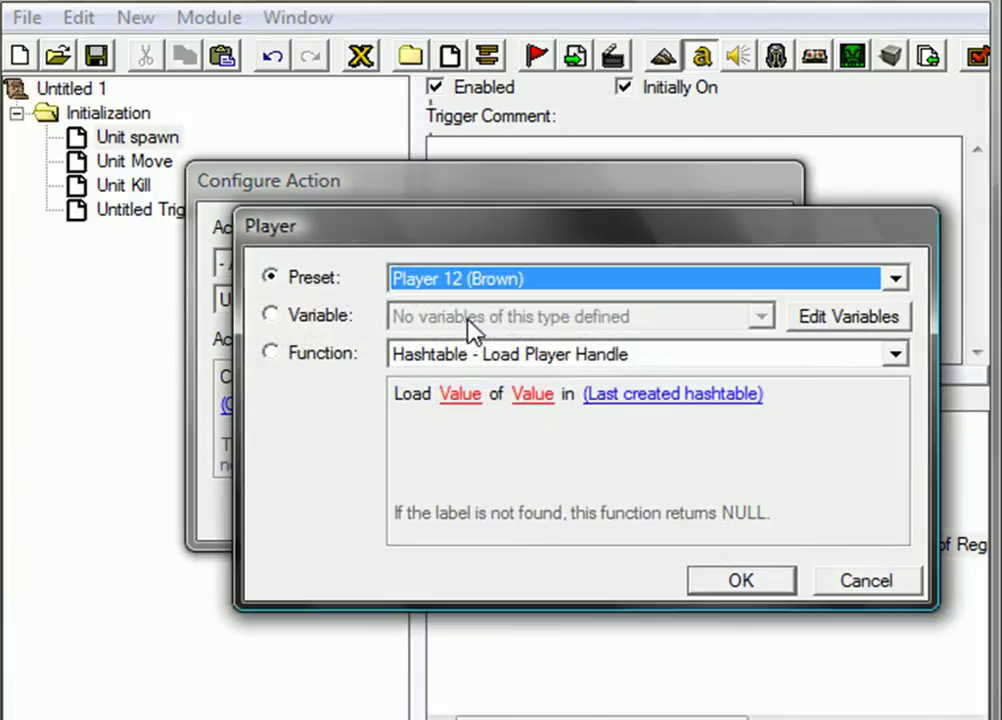
pyautogui.click(400, 278)
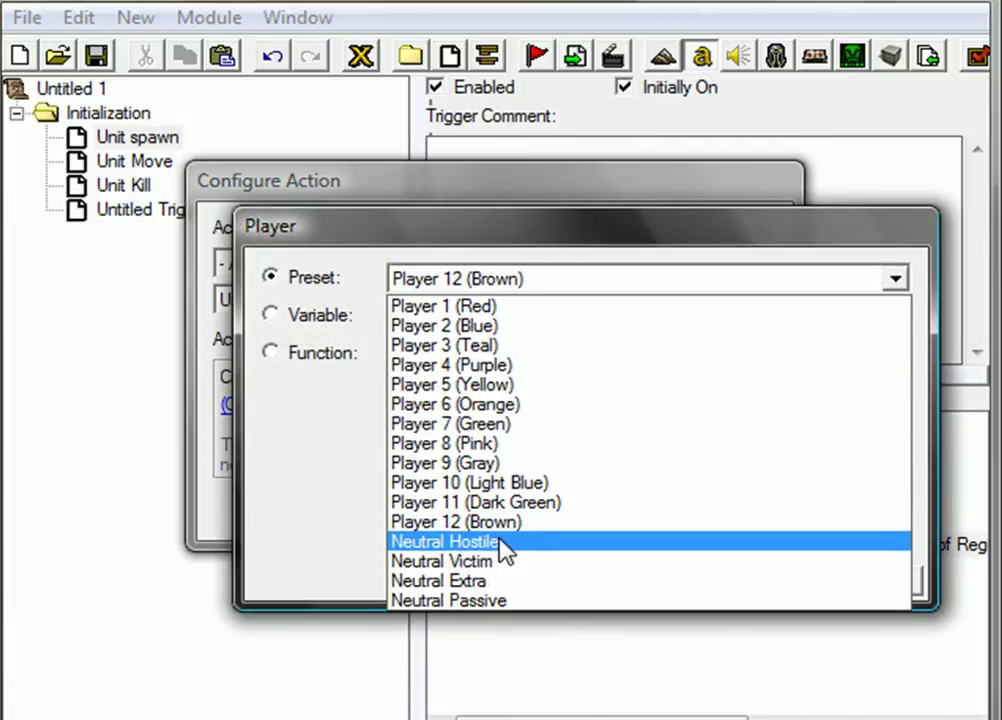
pyautogui.click(300, 500)
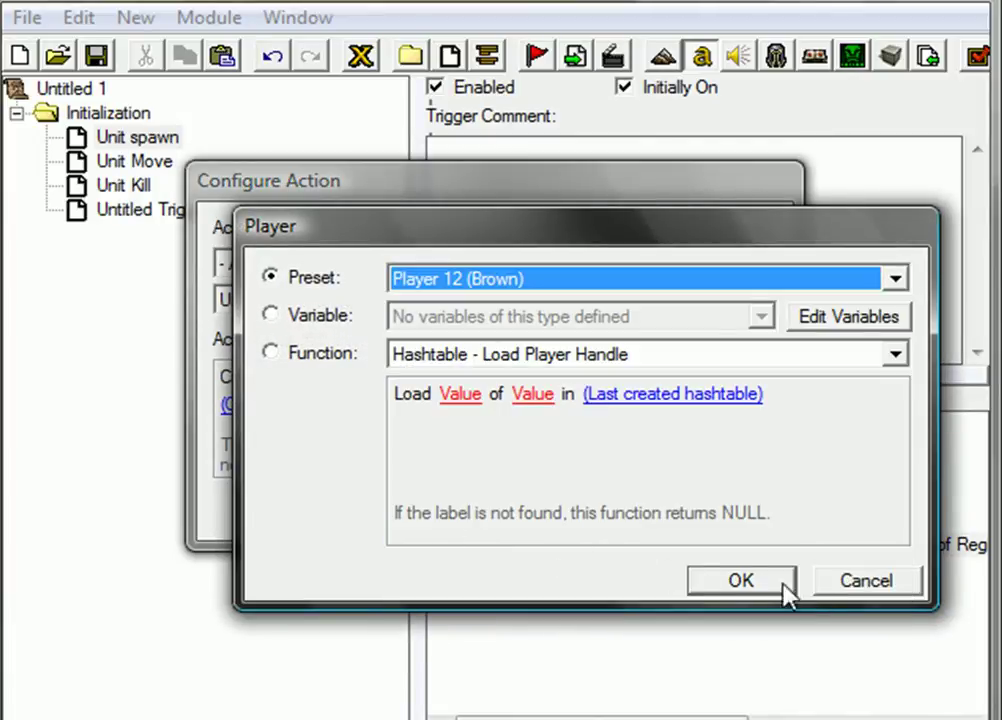
pyautogui.click(852, 593)
pyautogui.click(604, 526)
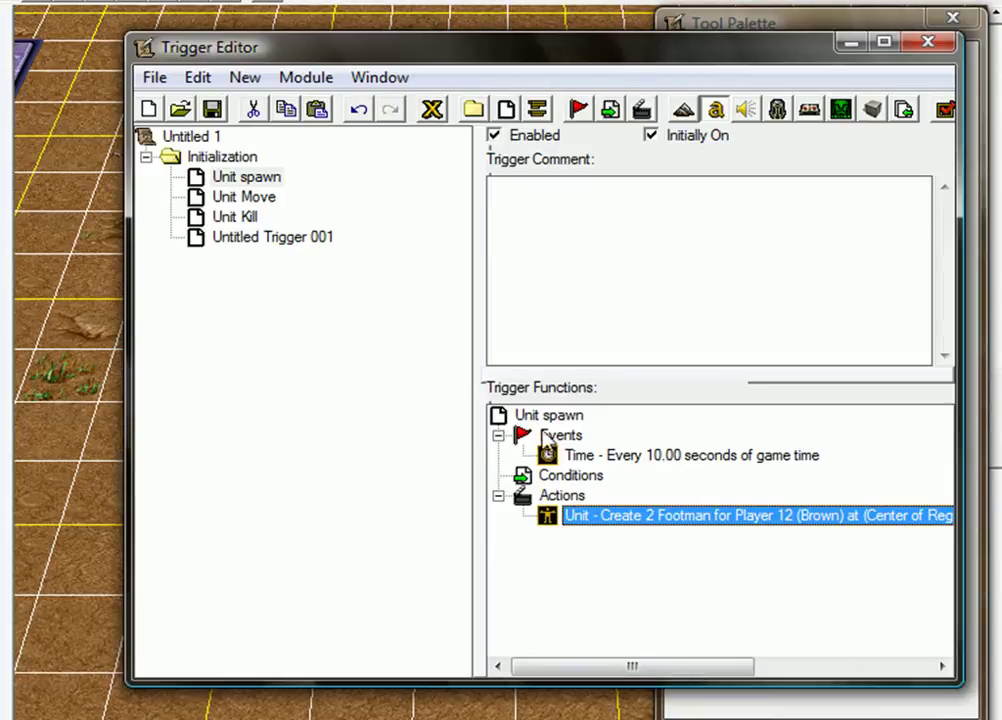
pyautogui.click(650, 522)
# Step: Give Untitled Trigger 001 a Map Initialization event
pyautogui.click(272, 238)
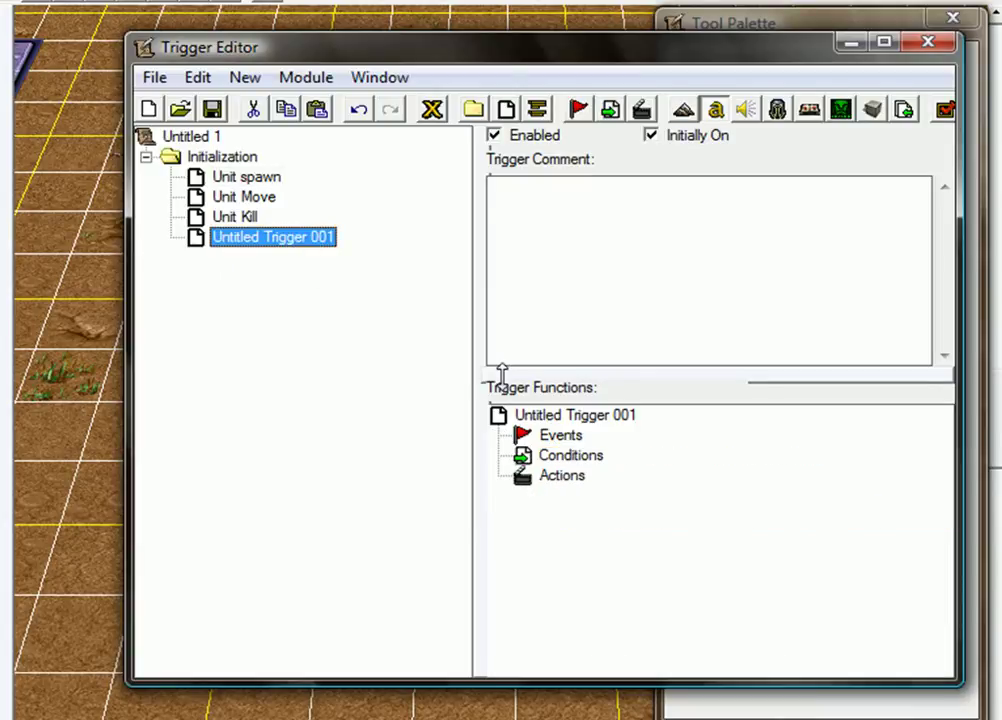
pyautogui.click(563, 435)
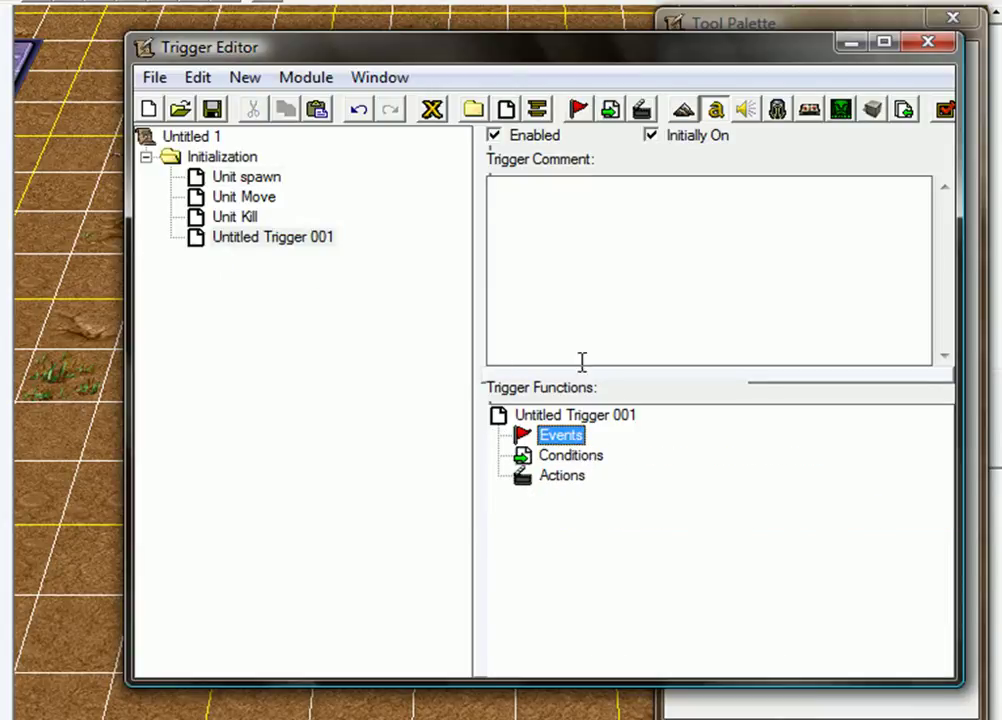
pyautogui.click(578, 110)
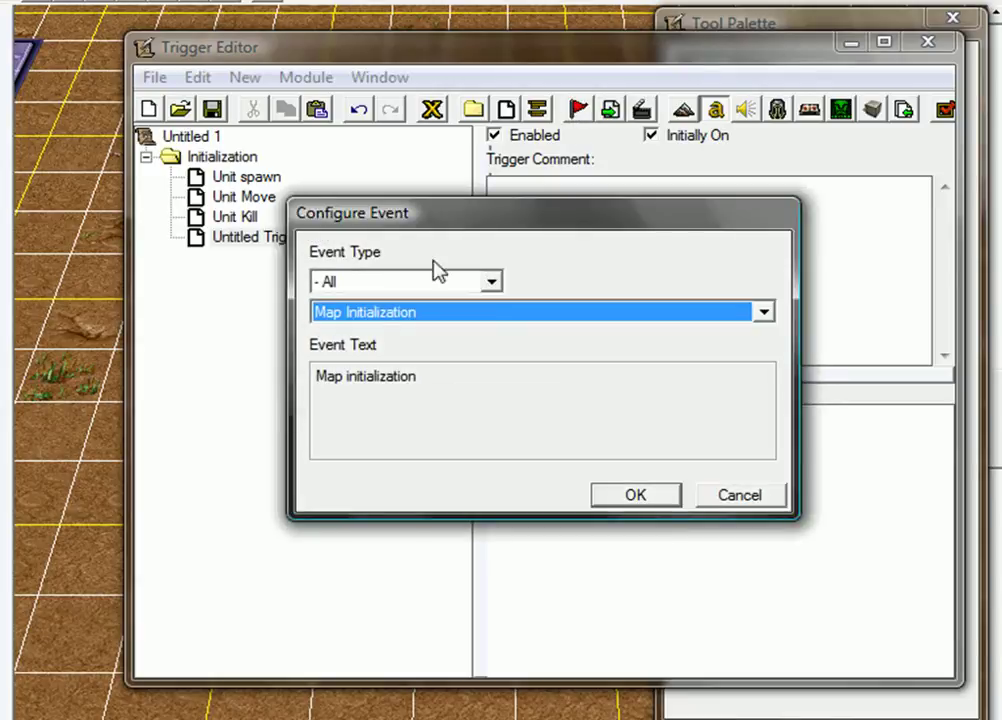
pyautogui.click(645, 503)
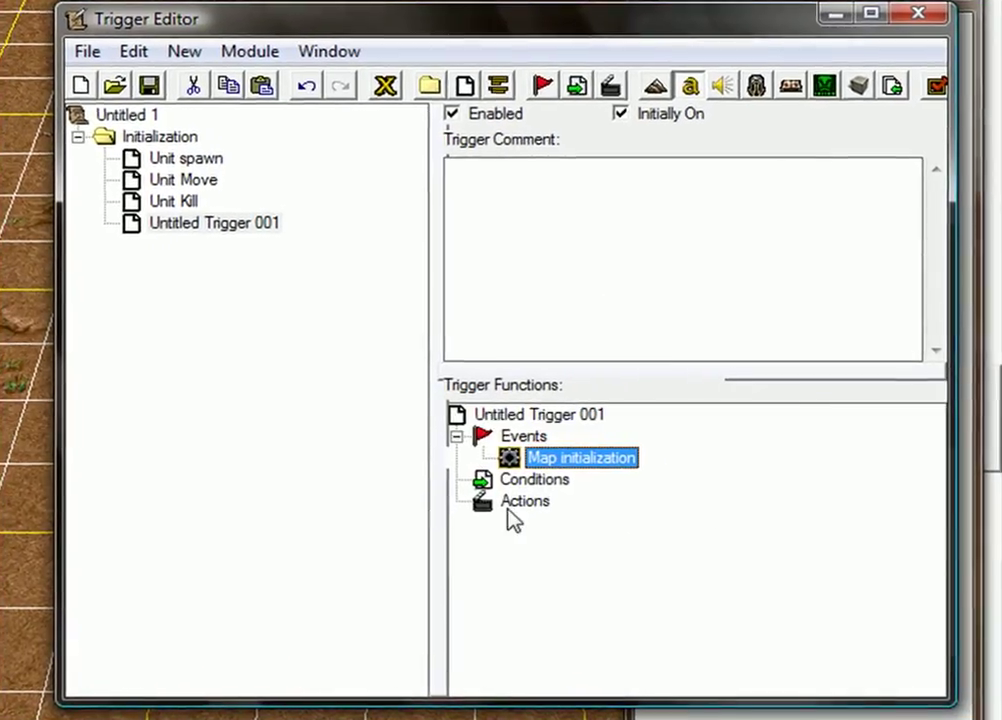
# Step: Add a Player - Turn Player Flag On/Off action with Gives bounty set to On
pyautogui.click(518, 507)
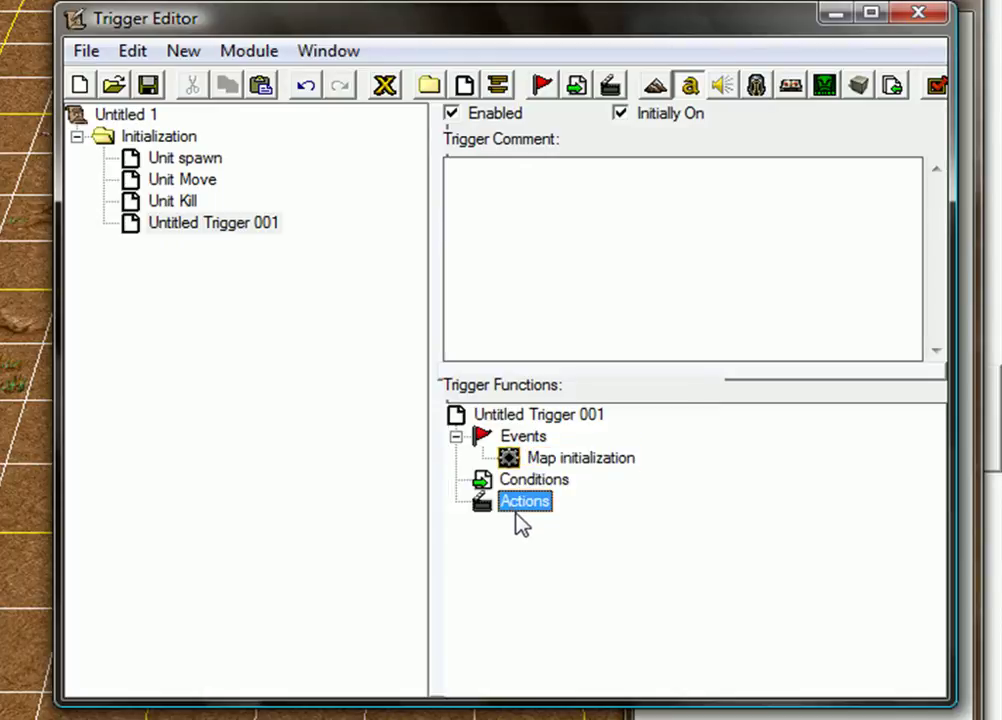
pyautogui.click(610, 85)
pyautogui.click(427, 304)
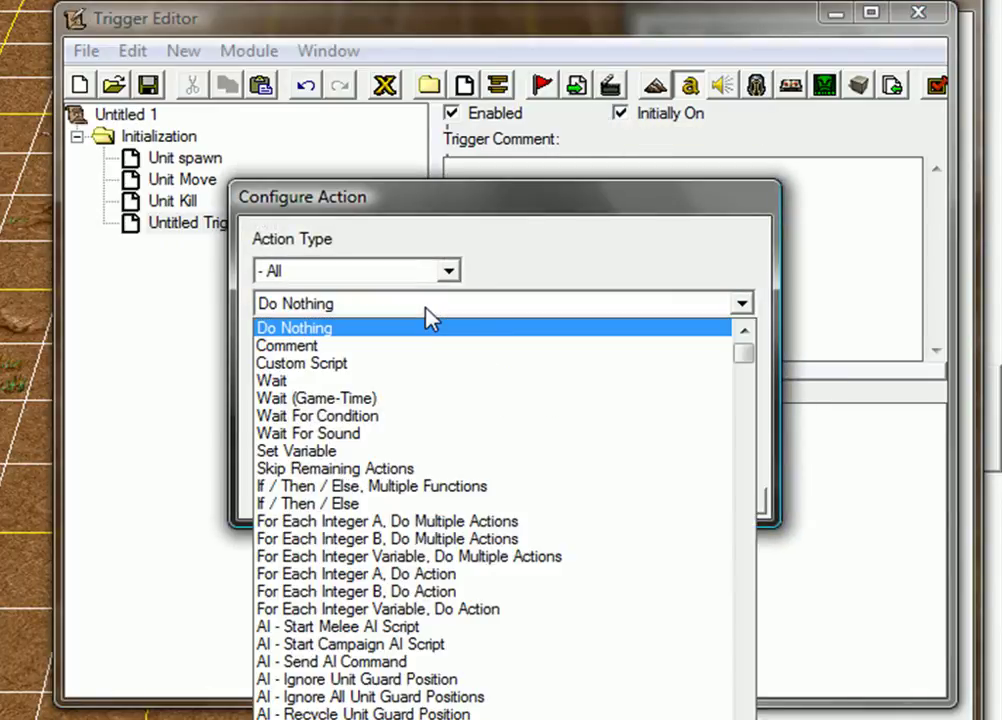
pyautogui.press('p')
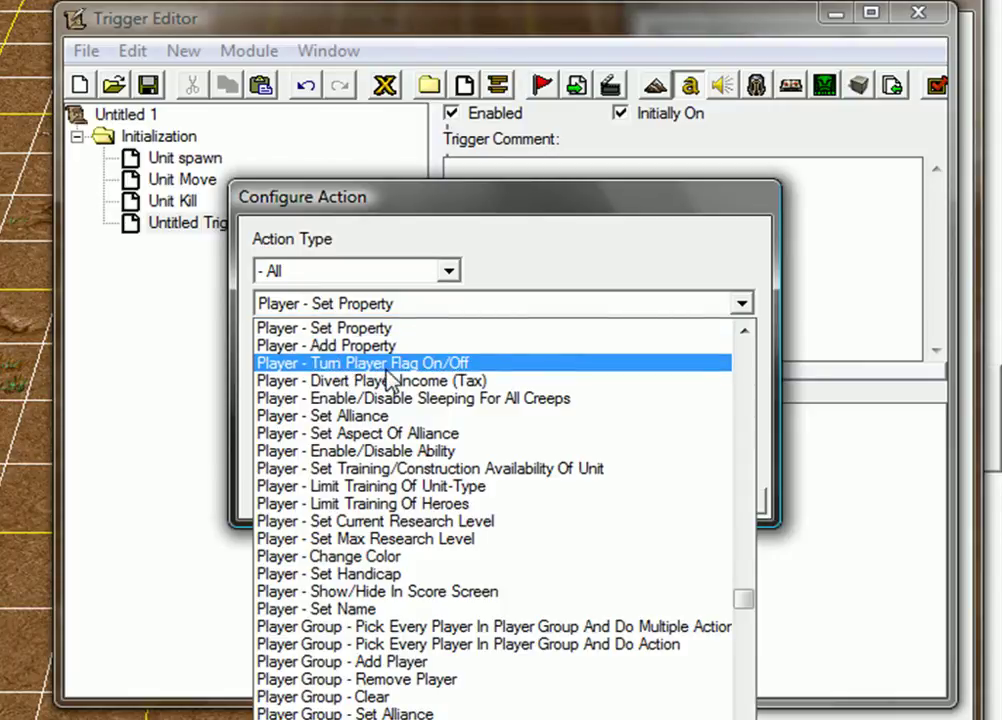
pyautogui.click(443, 365)
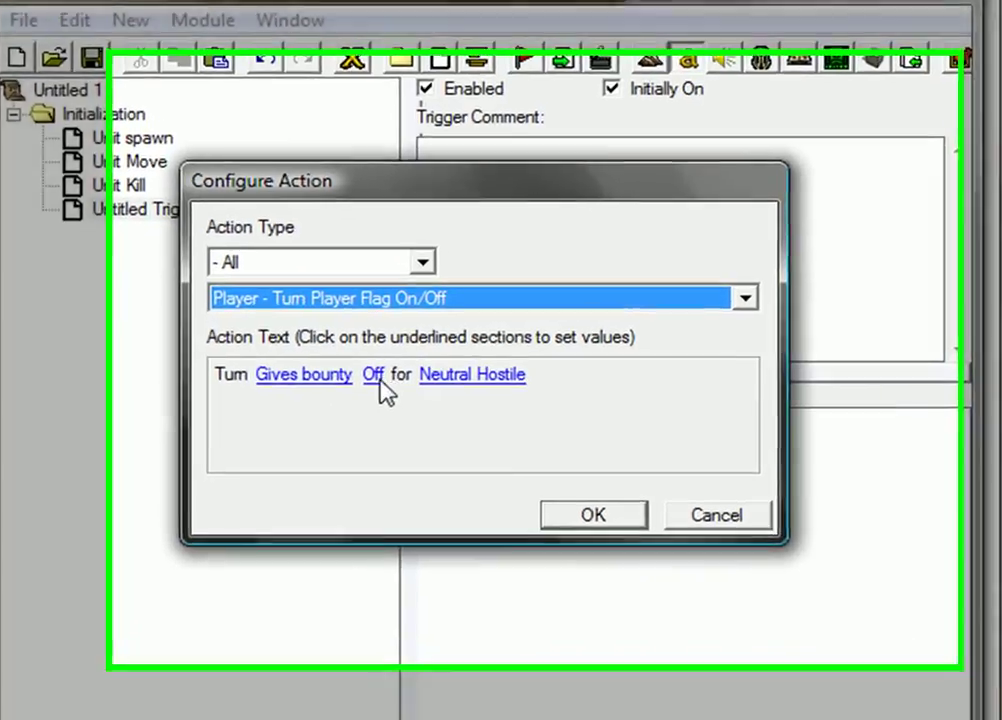
pyautogui.click(408, 378)
pyautogui.click(428, 284)
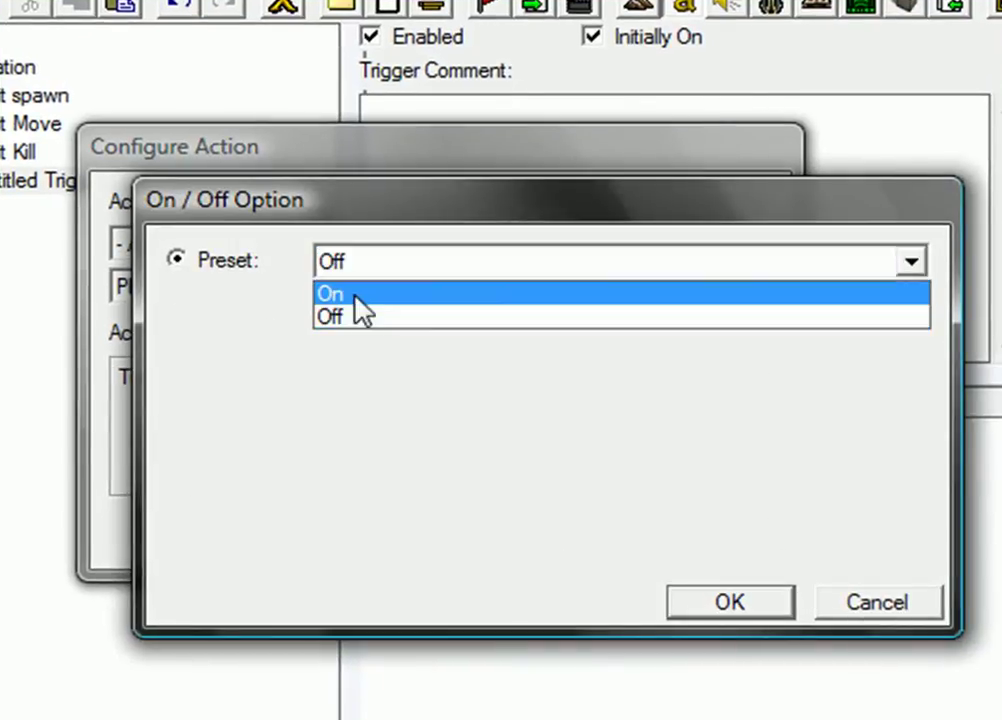
pyautogui.click(350, 296)
pyautogui.click(714, 600)
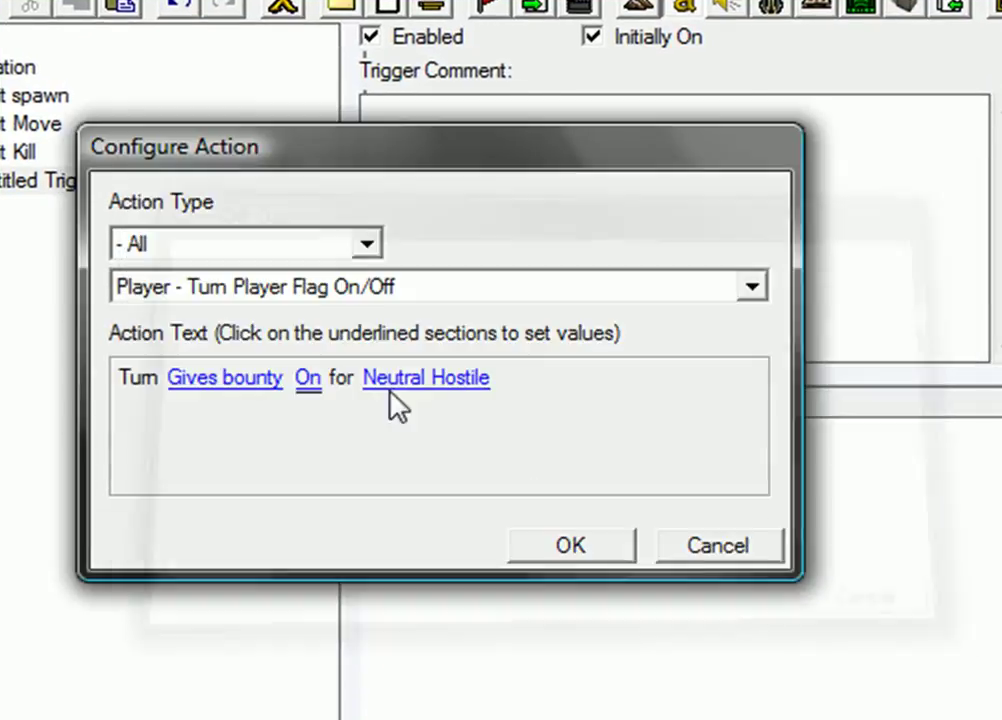
# Step: Apply the bounty flag to Player 12 (Brown) and confirm the action
pyautogui.click(447, 378)
pyautogui.click(445, 280)
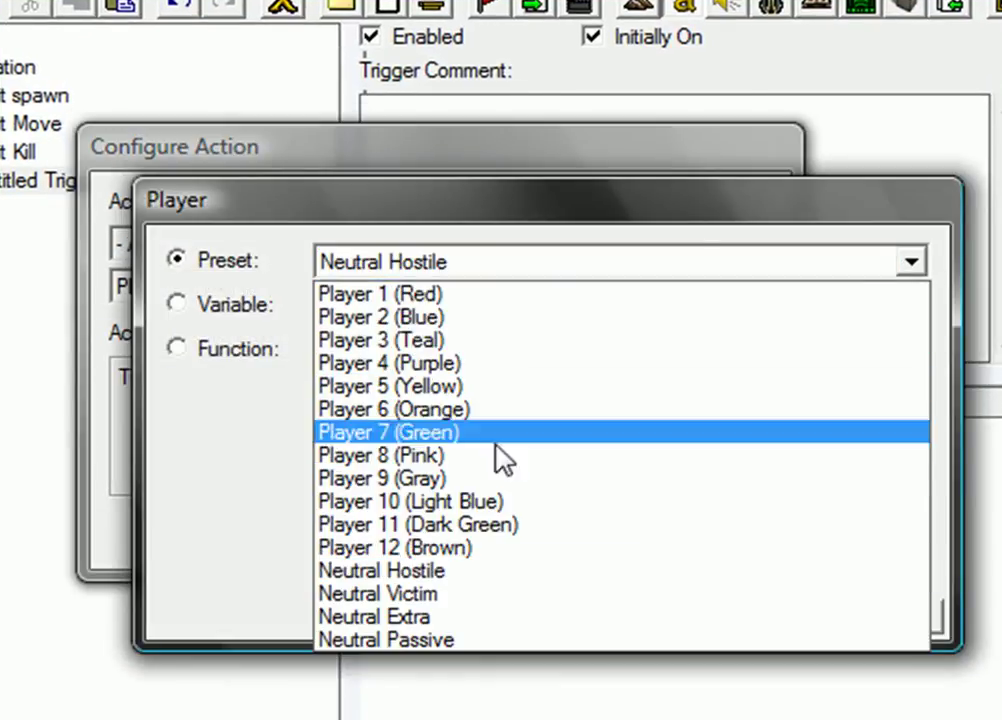
pyautogui.click(460, 546)
pyautogui.click(672, 624)
pyautogui.click(568, 545)
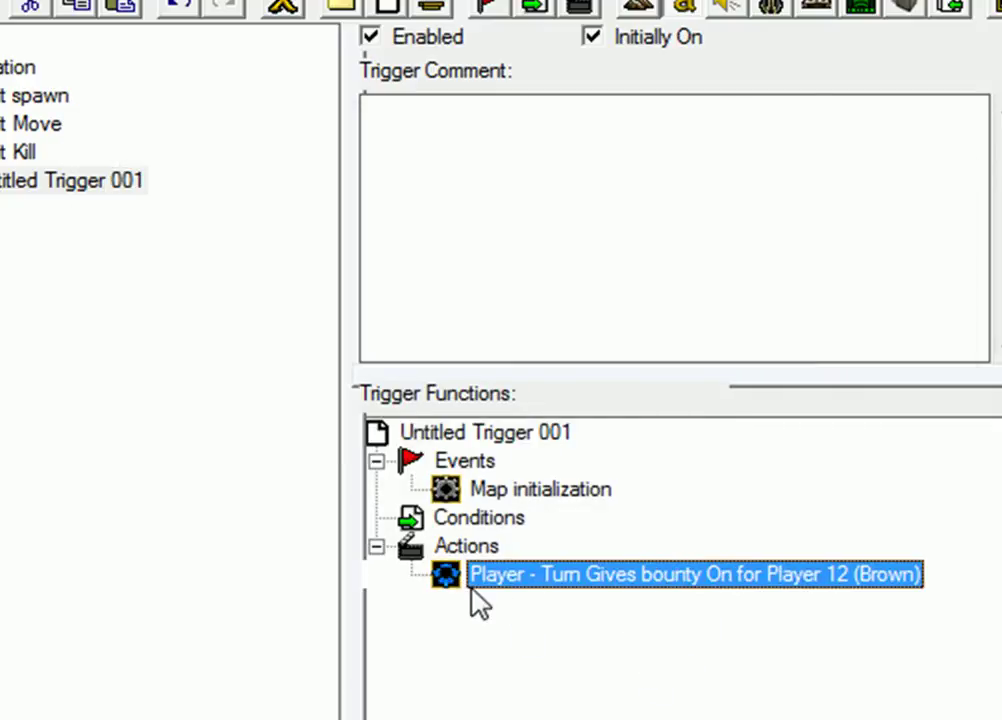
# Step: Rename Untitled Trigger 001 to 'Boonty', fixing typos while typing
pyautogui.click(96, 190)
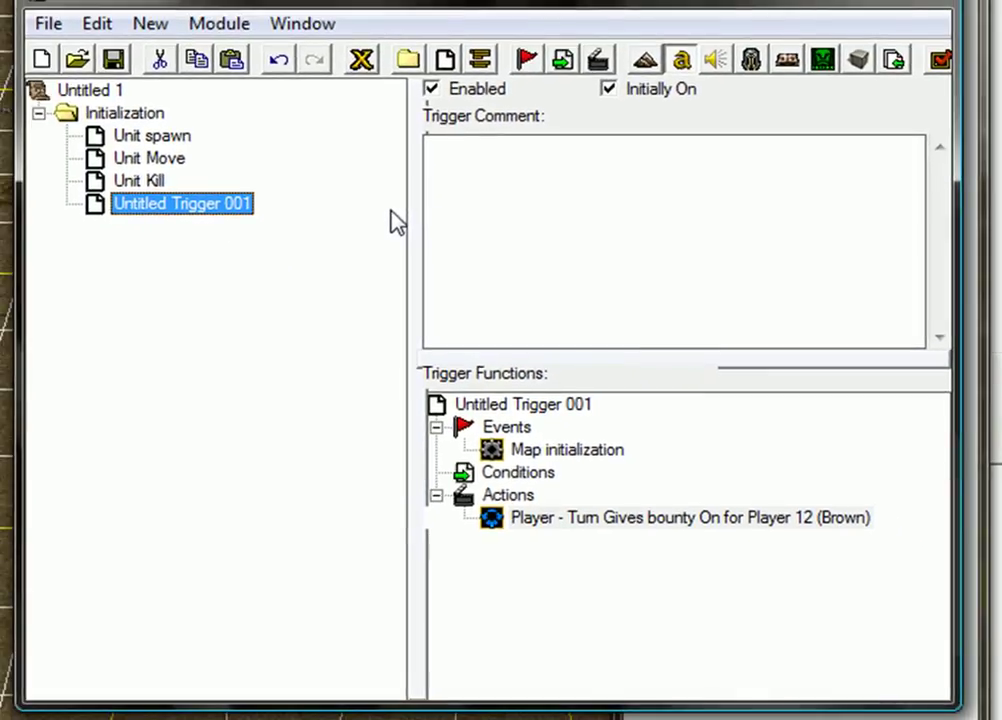
pyautogui.click(192, 208)
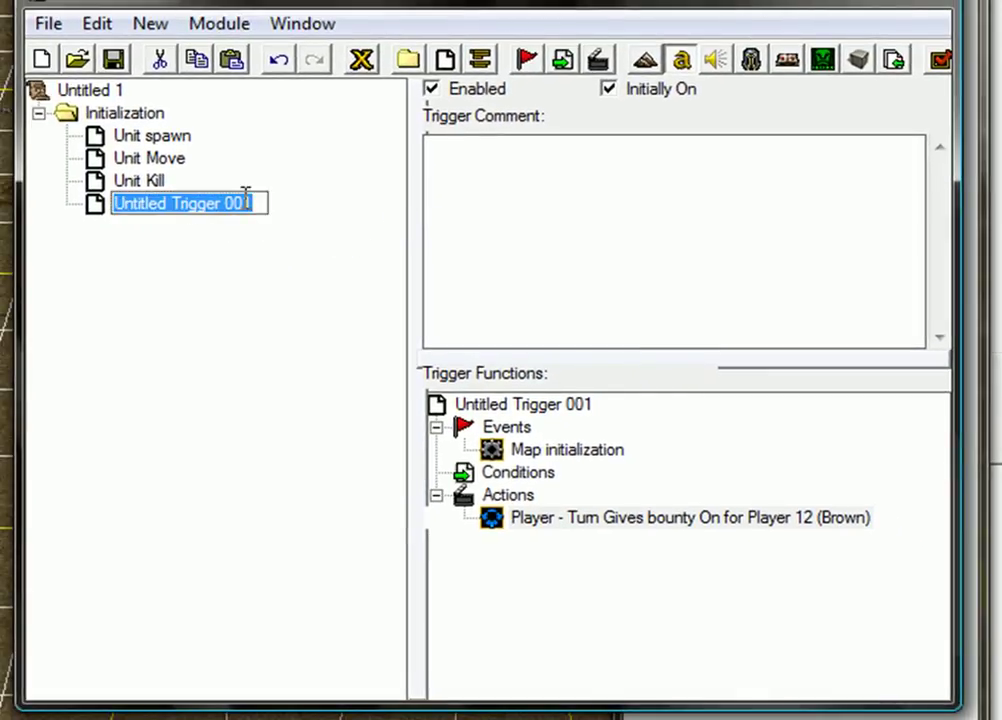
pyautogui.write('Bomnn')
pyautogui.press('BackSpace')
pyautogui.press('BackSpace')
pyautogui.press('BackSpace')
pyautogui.write('onuty')
pyautogui.press('BackSpace')
pyautogui.write('ty')
pyautogui.press('Return')
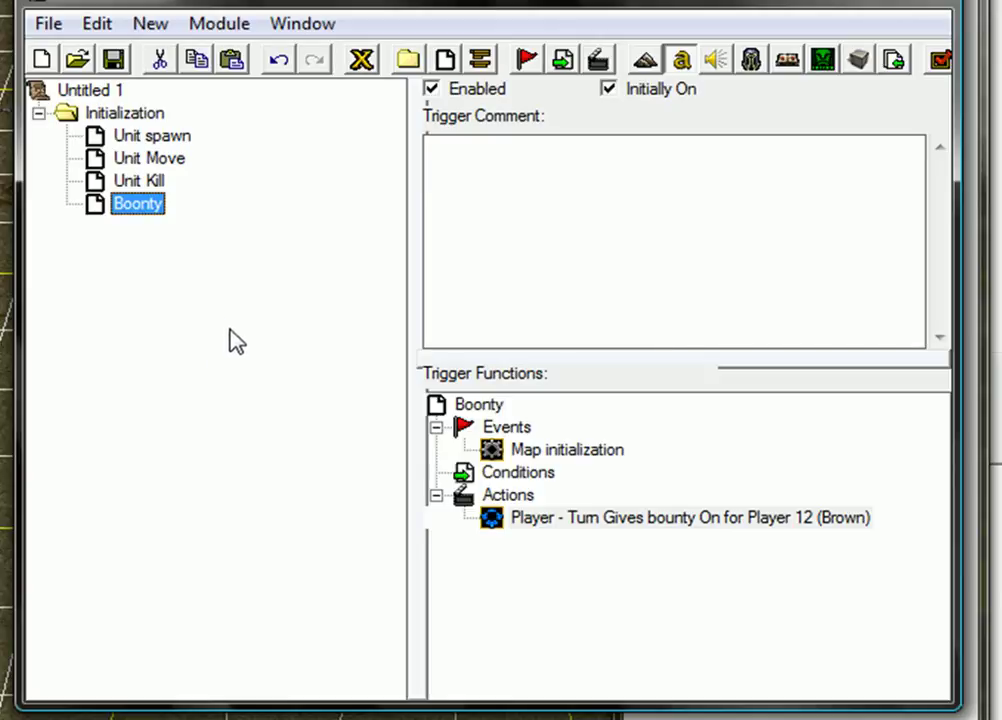